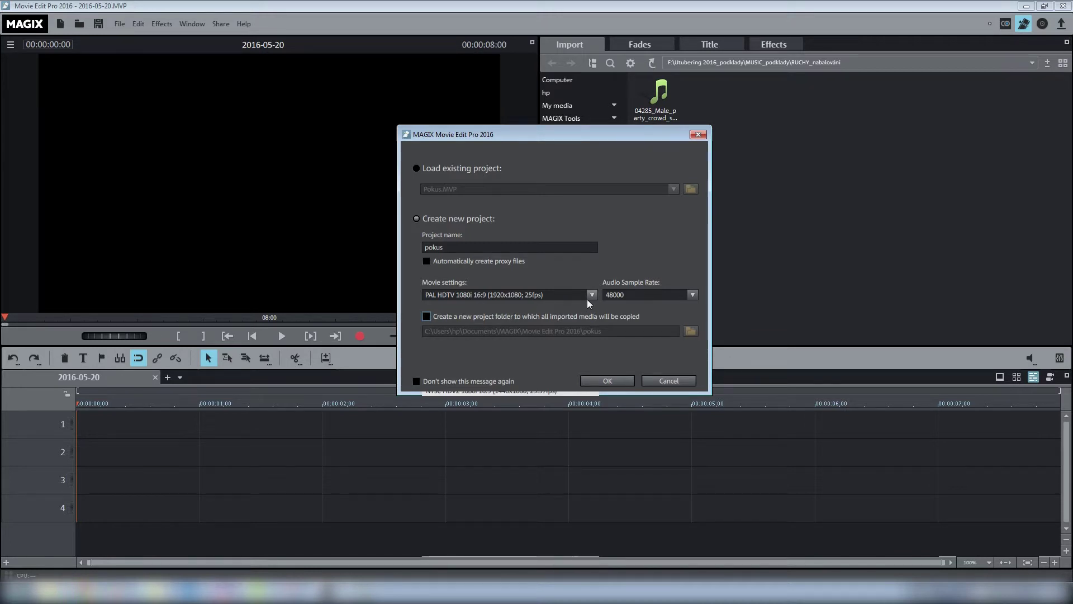
Create a new project named pokus with the PAL HDTV 1080i 16:9 (1920x1080; 25fps) movie settings.
click(597, 381)
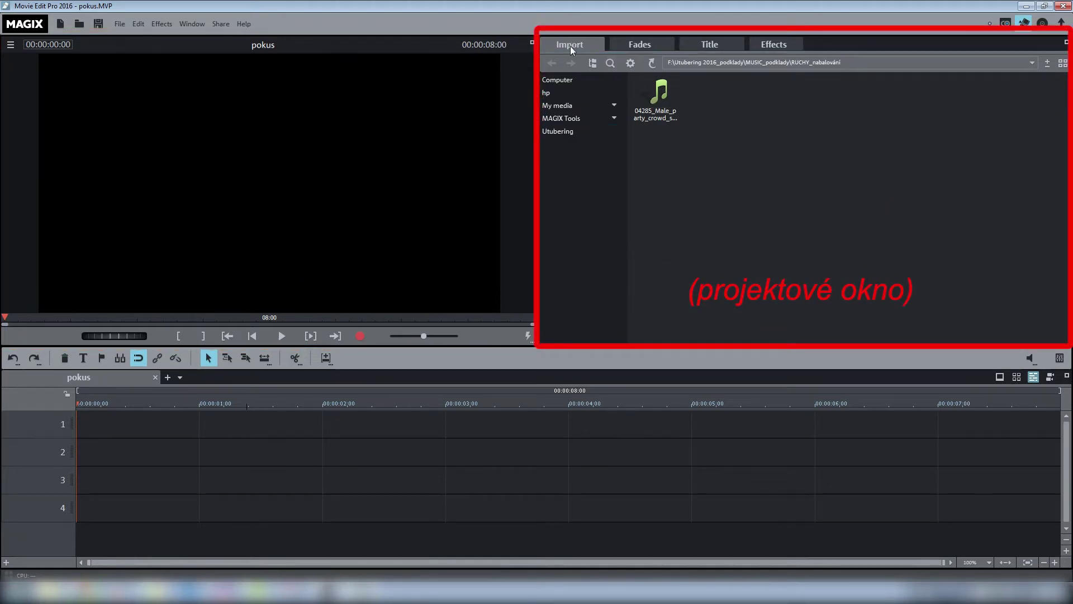
Look through the Fades, Title and Effects sections of the project window.
click(641, 46)
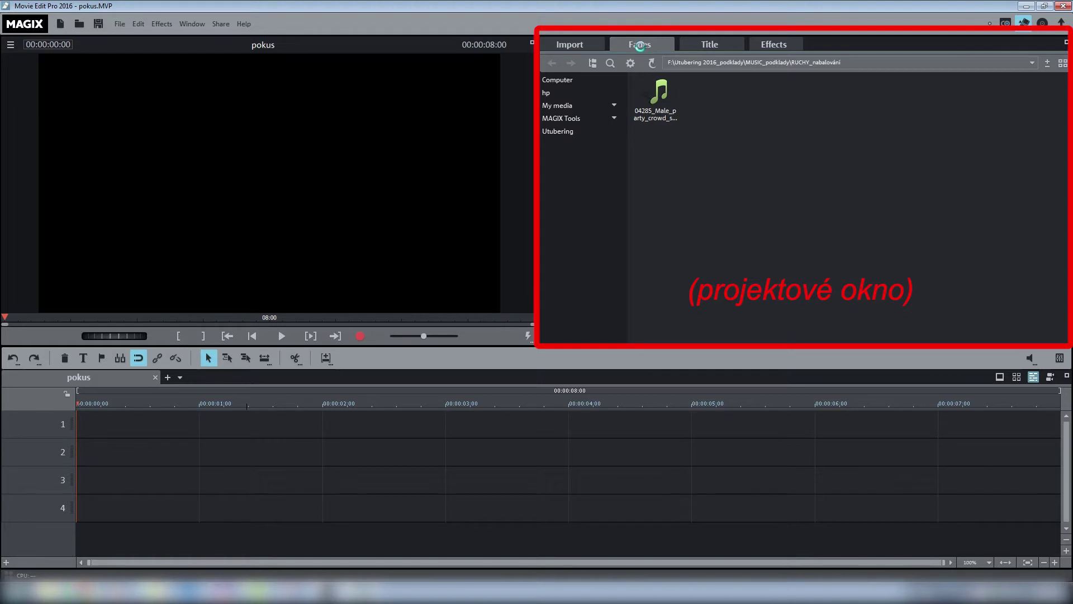
click(707, 48)
click(780, 47)
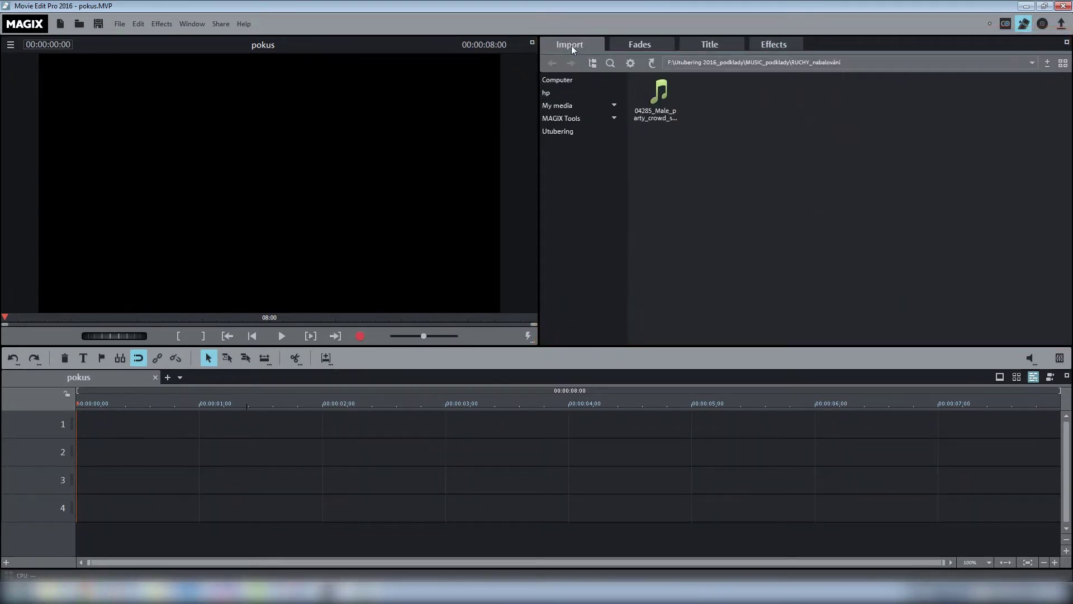
Browse from the computer's F: drive to the Utubering 2016_podklady folder for media import.
click(565, 83)
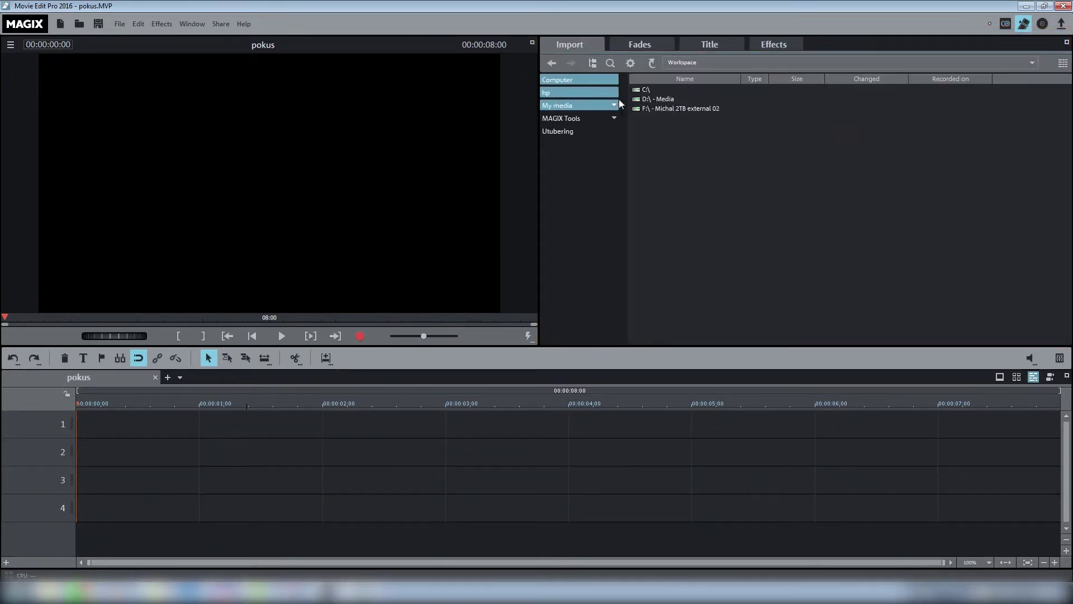
double_click(681, 109)
double_click(681, 110)
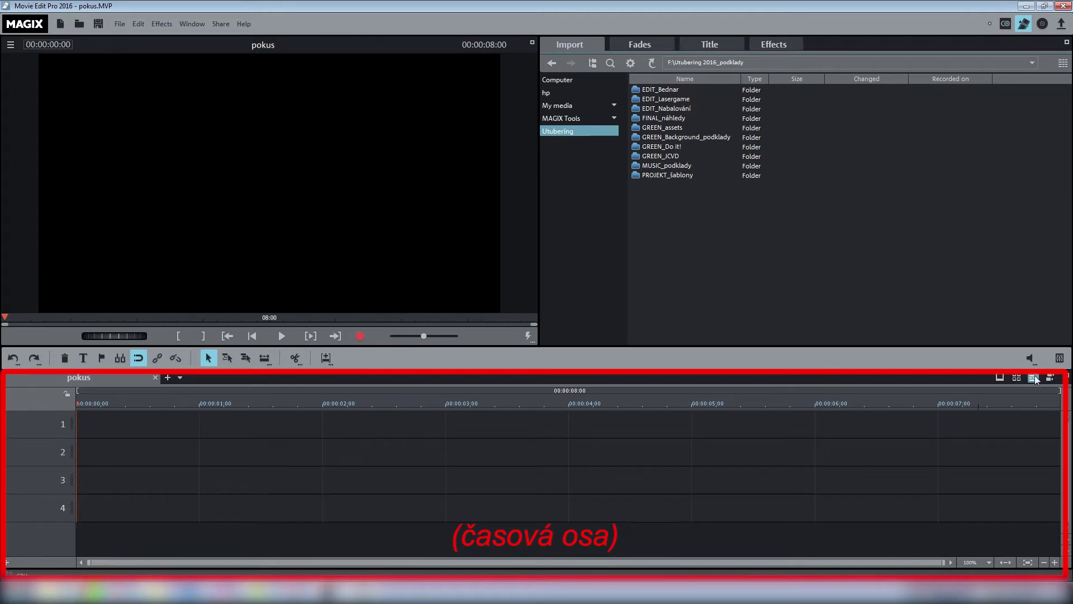
Compare the empty project in storyboard mode, scene overview and timeline mode.
click(1000, 377)
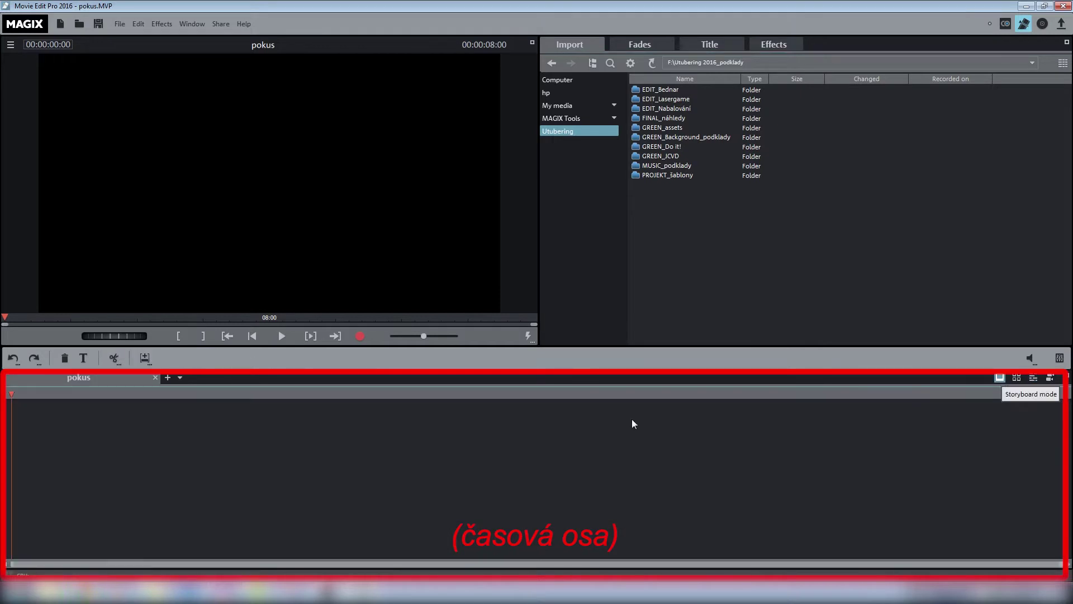
click(1016, 377)
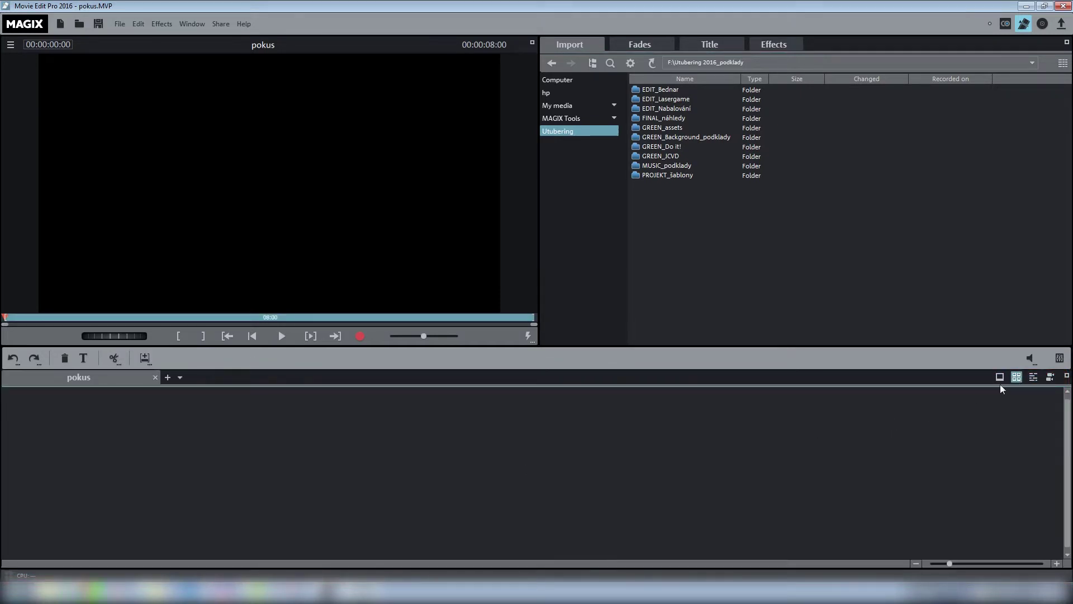
click(1033, 377)
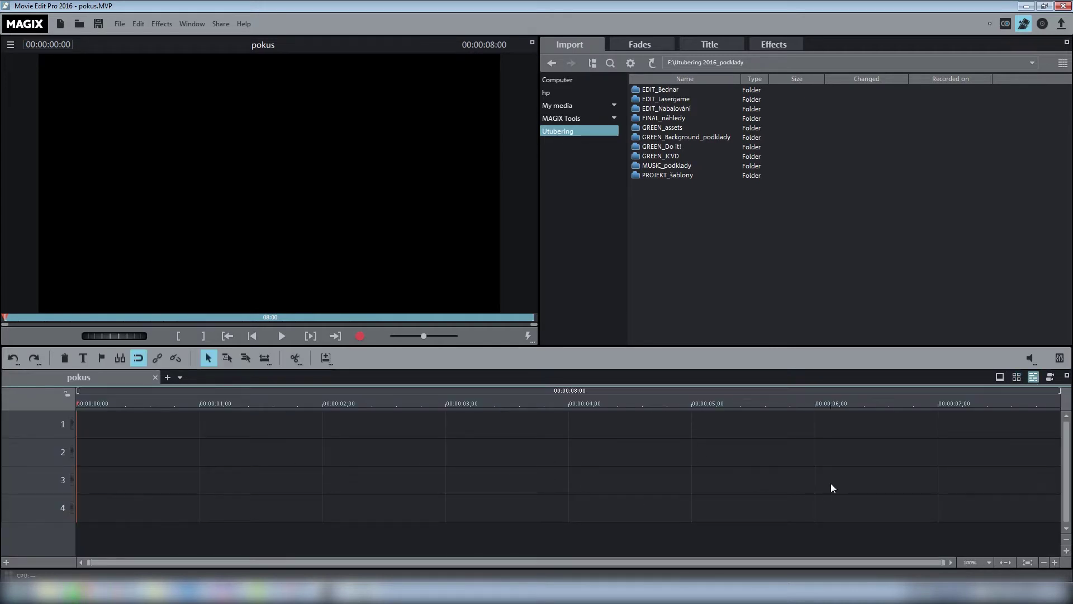
Switch to storyboard mode and add all the MP4 clips from the EDIT_Bednar folder to the project.
click(1000, 378)
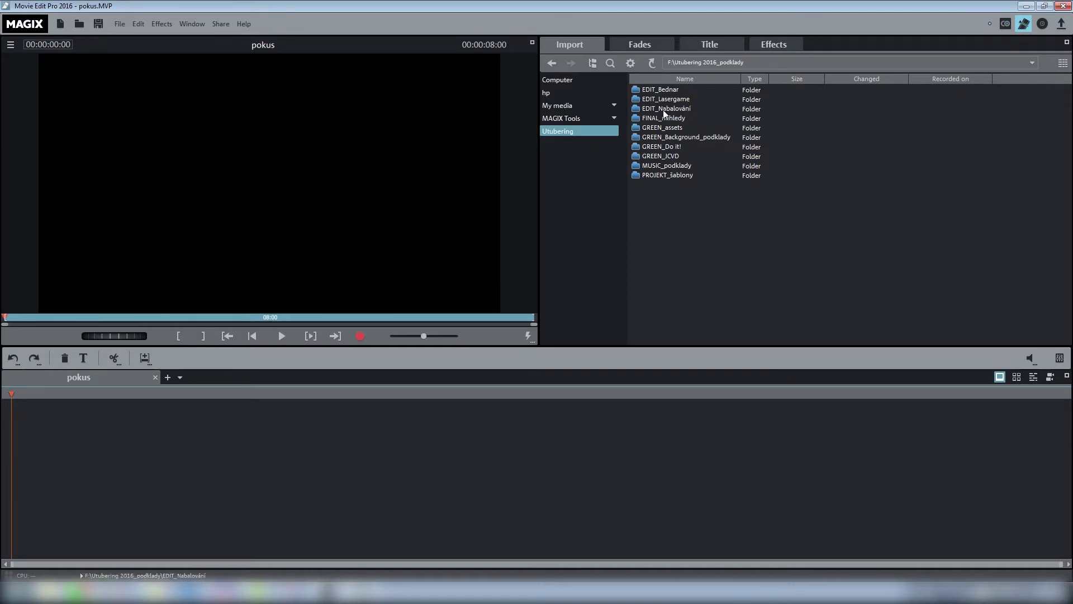
click(668, 90)
double_click(668, 90)
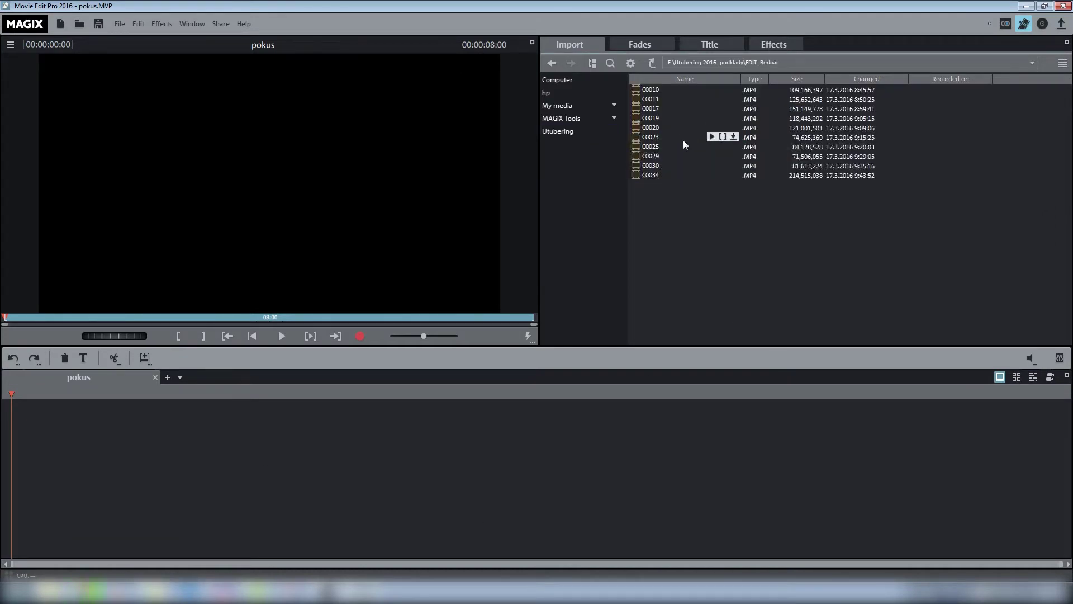
drag(675, 200, 385, 432)
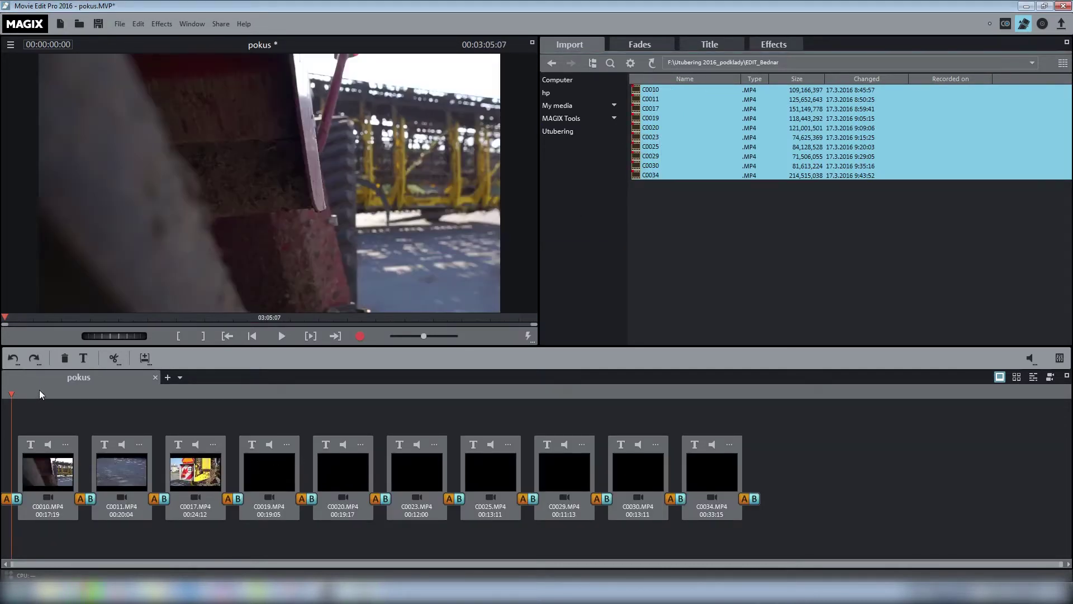
Scrub the storyboard to clip C0019.MP4, and view the imported clips in the scene overview and across the full timeline.
click(66, 391)
drag(65, 392, 266, 421)
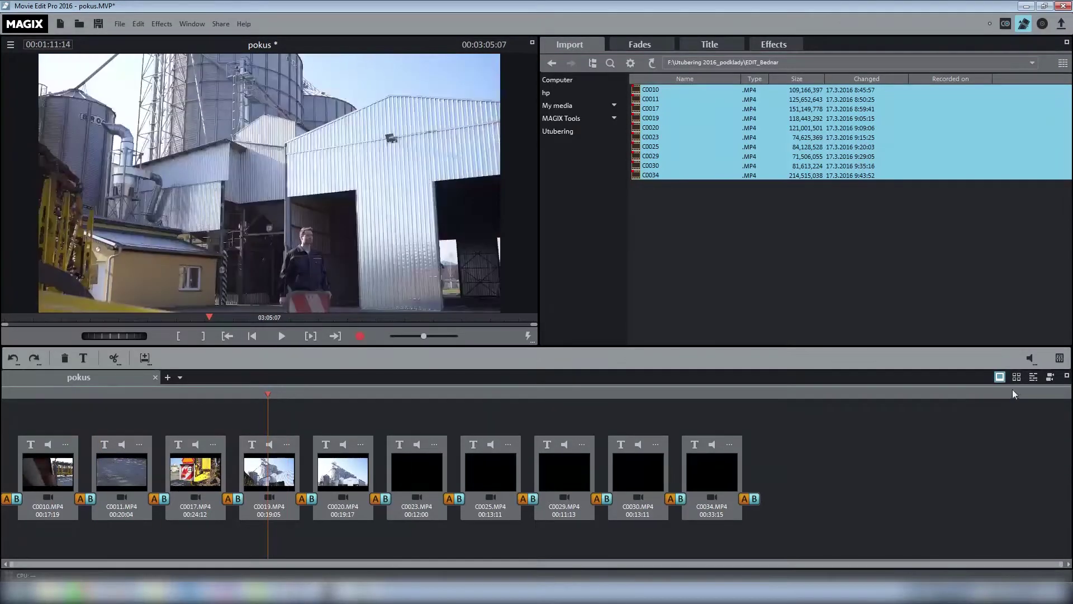
click(1017, 379)
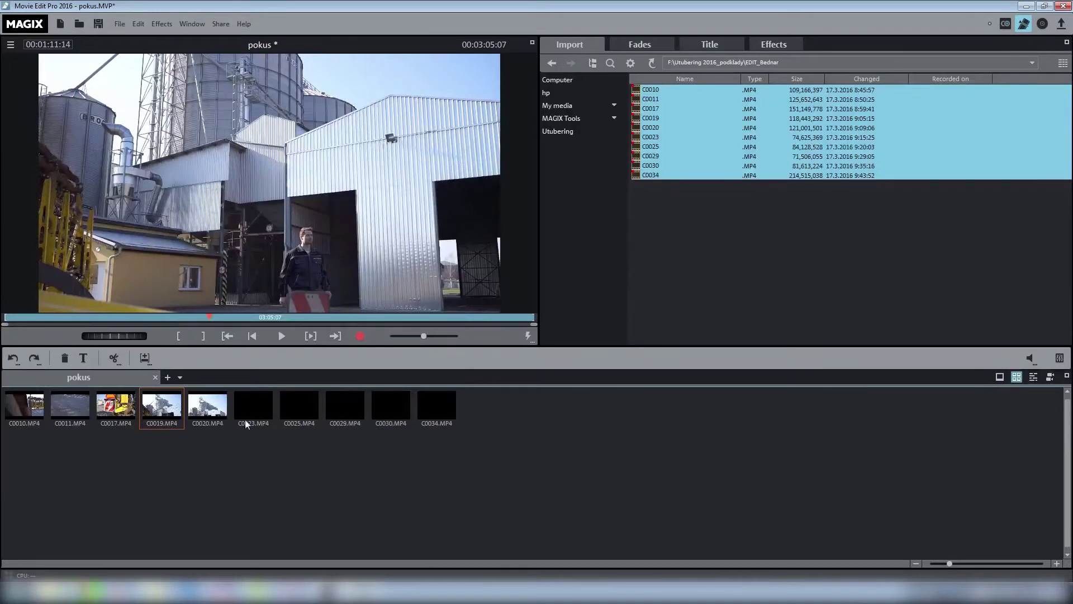
click(1033, 377)
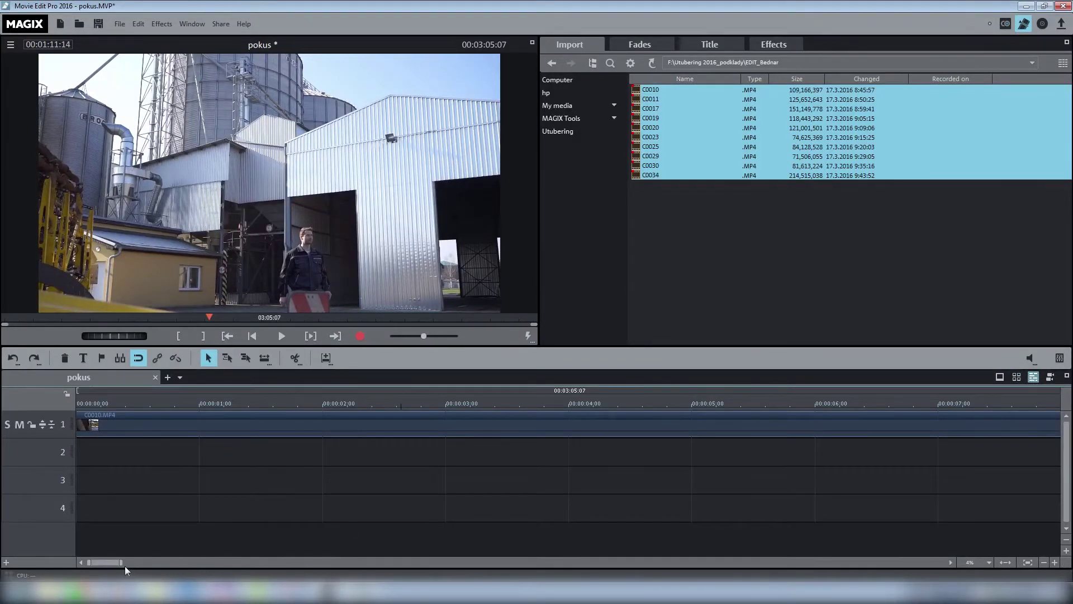
drag(122, 563, 934, 559)
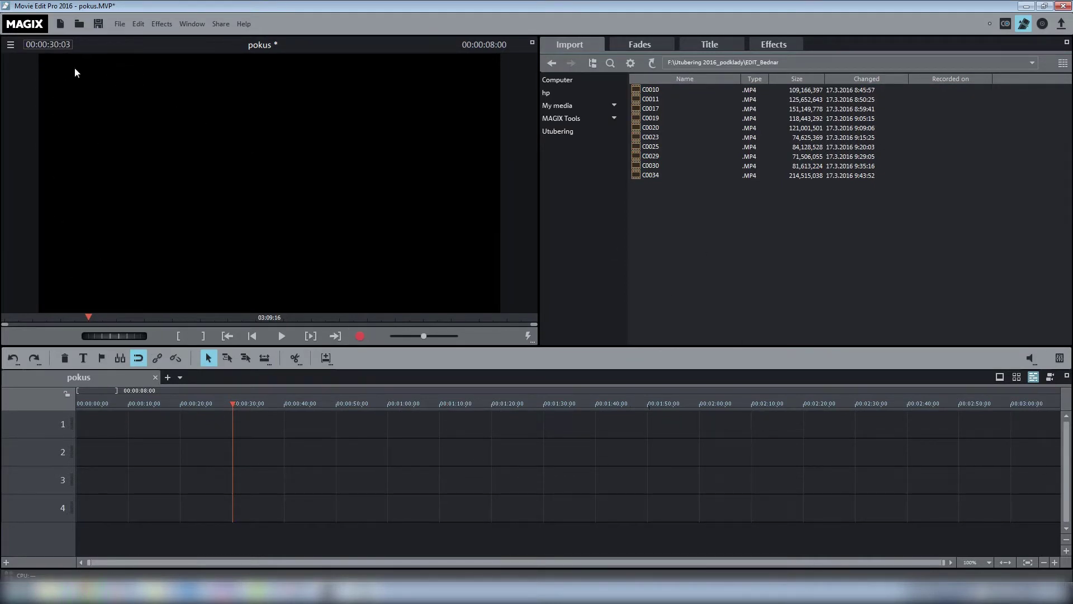
Open the program settings.
click(118, 24)
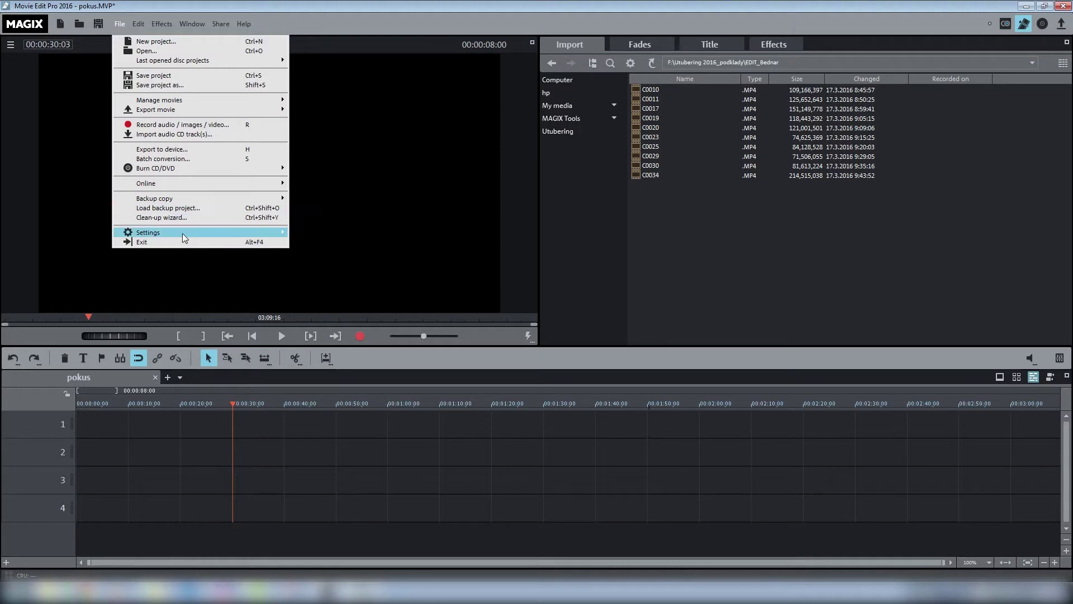
mouse_move(183, 233)
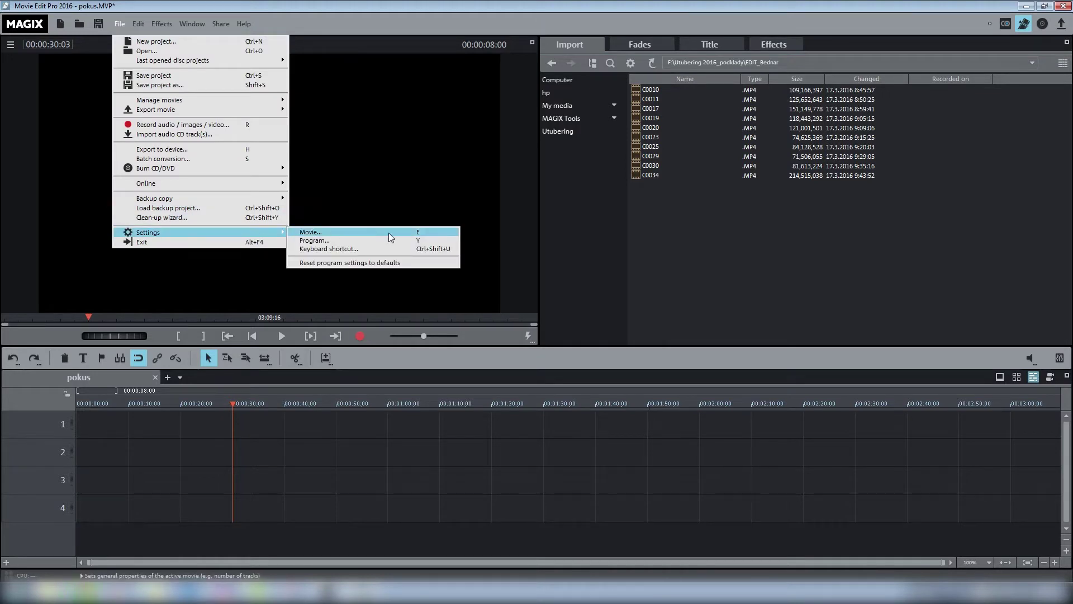
click(120, 23)
click(122, 24)
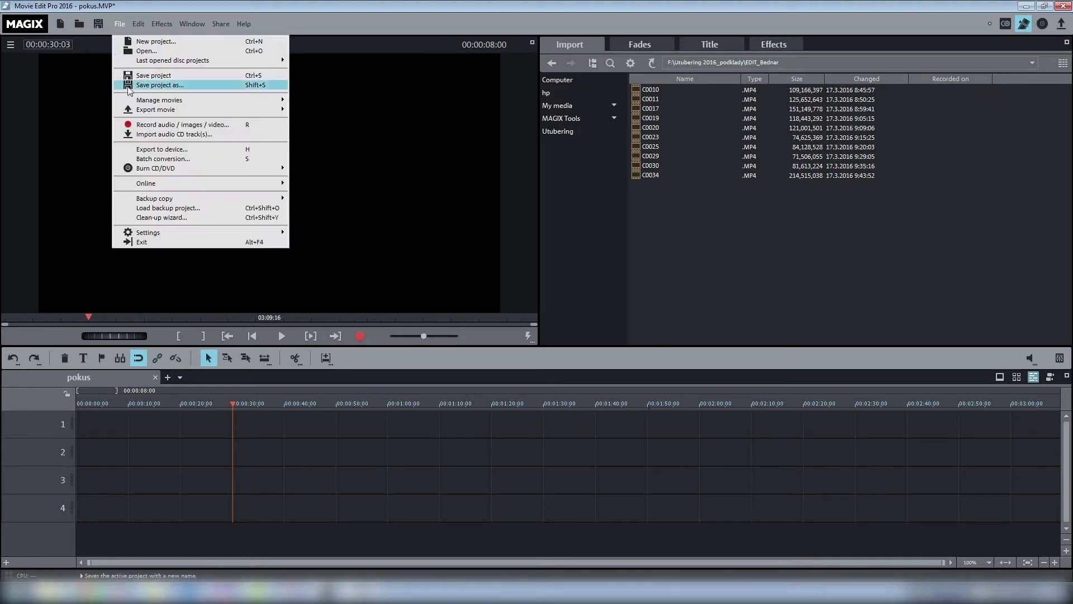
mouse_move(171, 232)
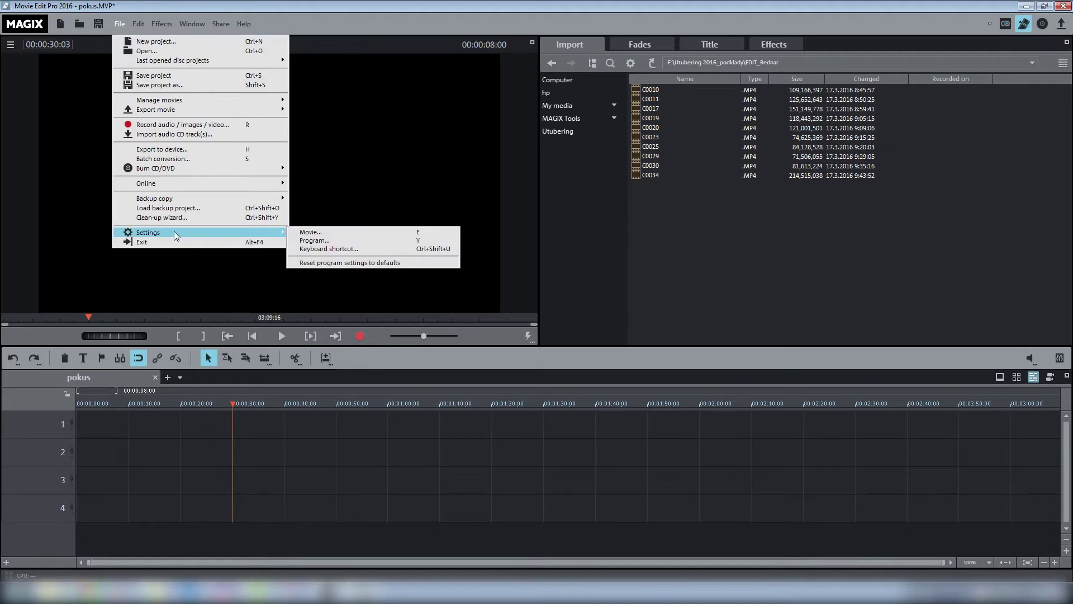
click(378, 239)
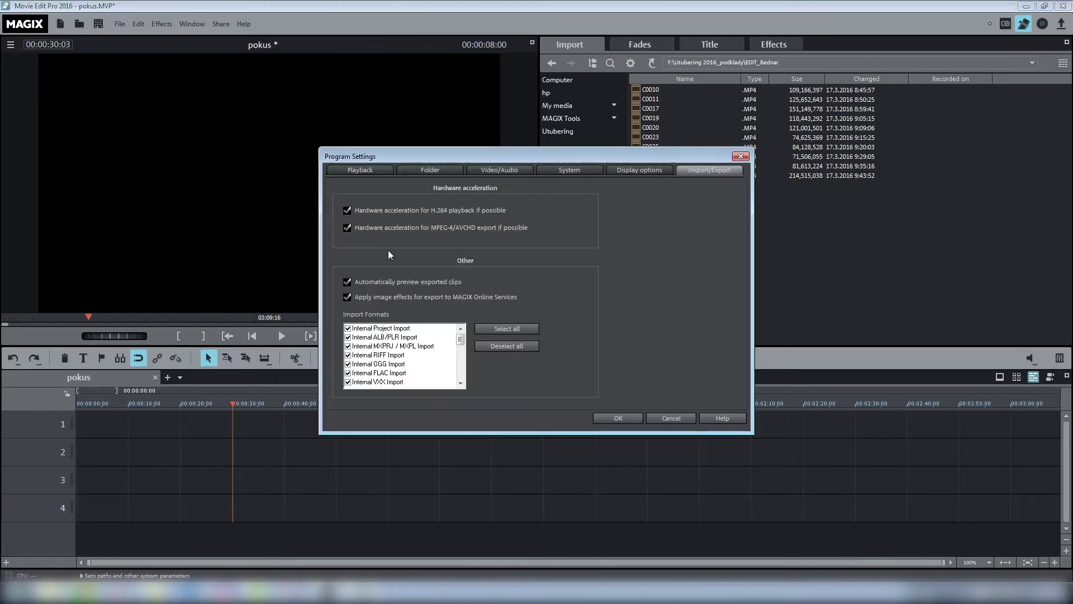
In the Playback settings, switch the option for the spacebar to stop at the current playback position off and back on.
click(359, 171)
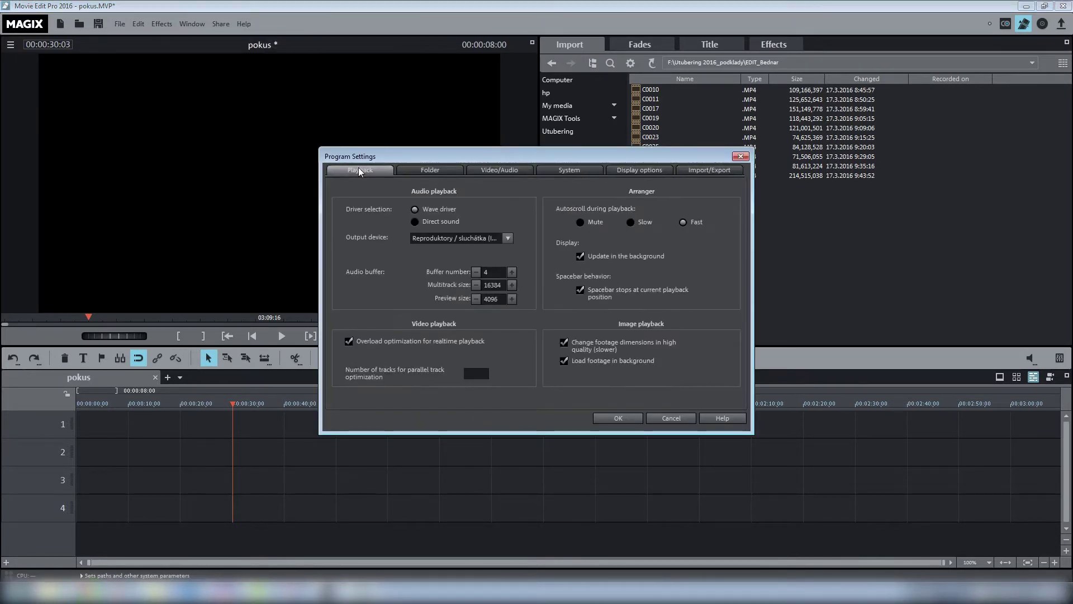
click(581, 291)
click(581, 292)
click(581, 290)
click(580, 290)
Review the Folder, Video/Audio and Import/Export program settings and accept them.
click(425, 170)
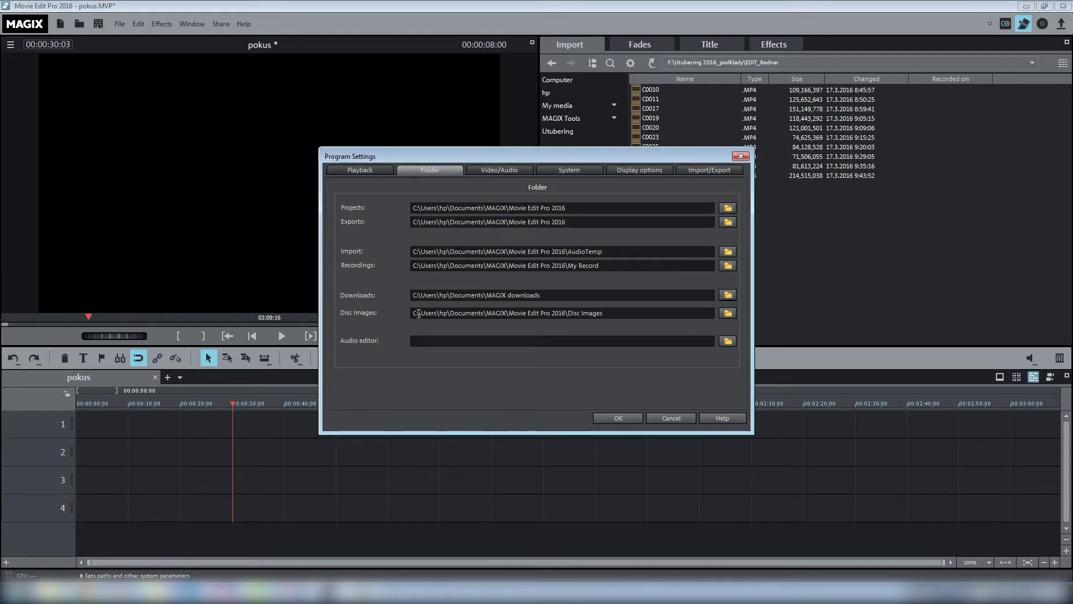
click(497, 171)
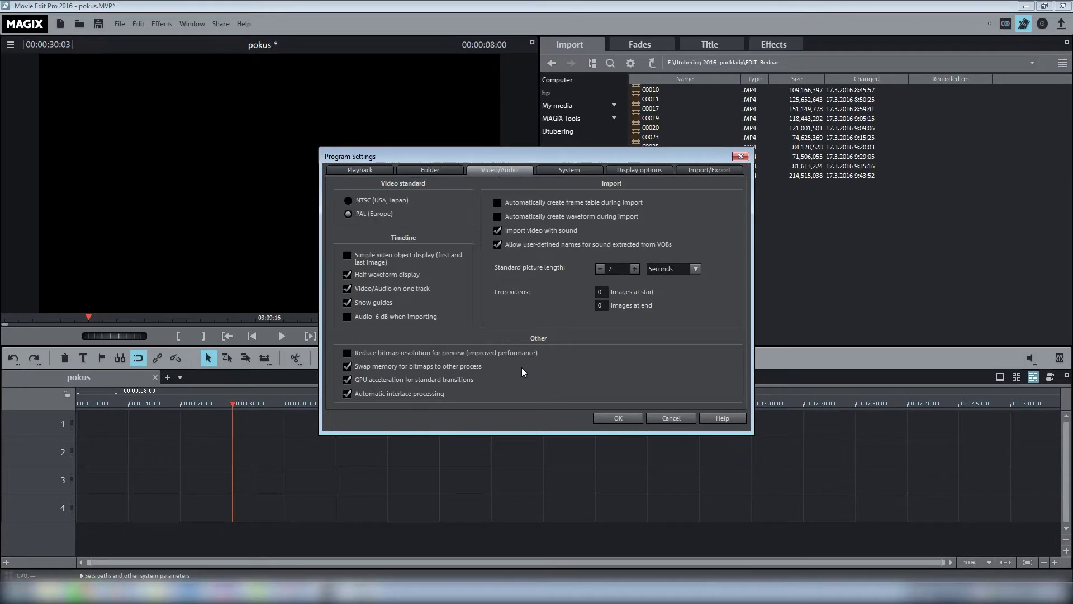
click(709, 171)
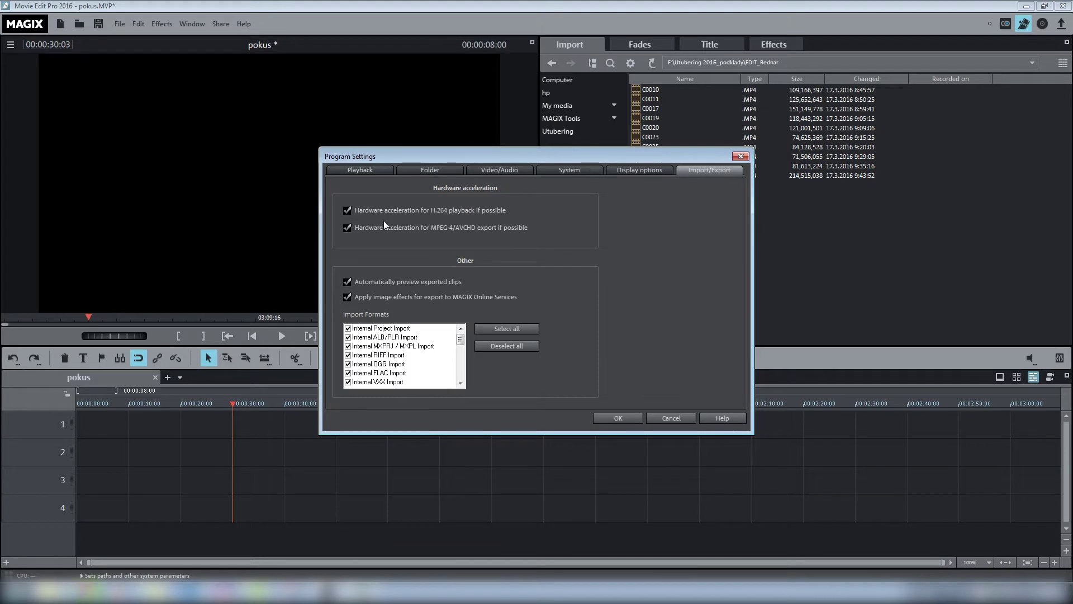
click(628, 417)
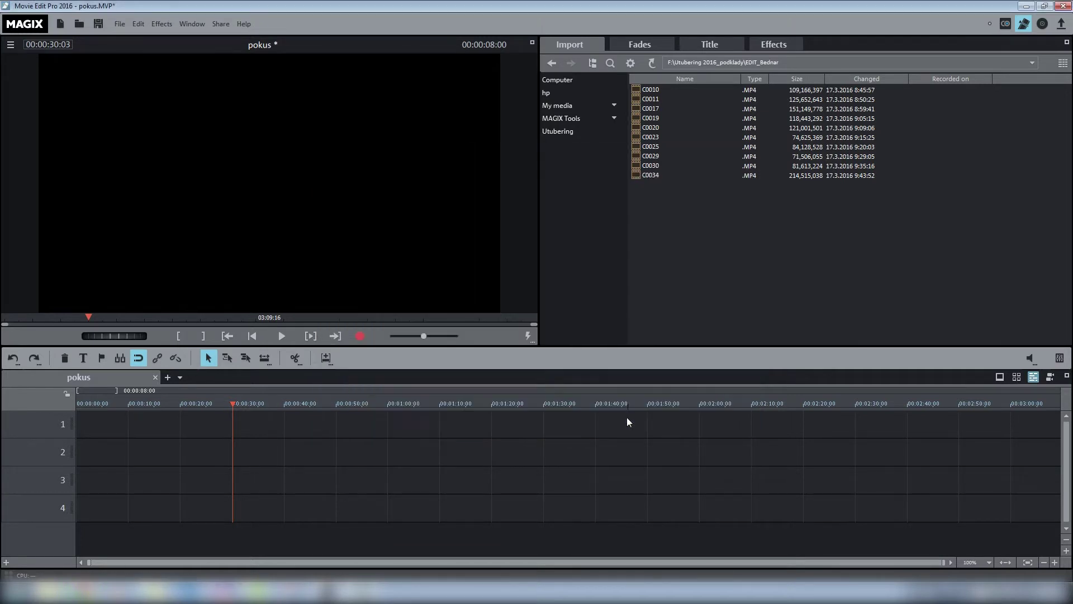
Open the EDIT_Bednar folder inside F:\Utubering 2016_podklady and display its clips as thumbnails.
drag(185, 404, 102, 403)
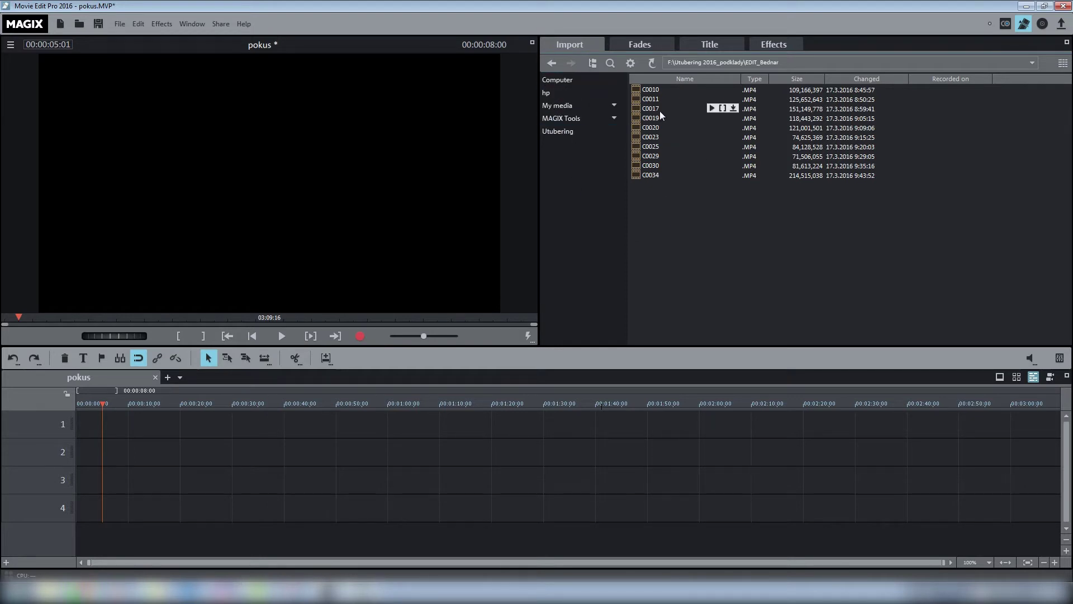
click(566, 79)
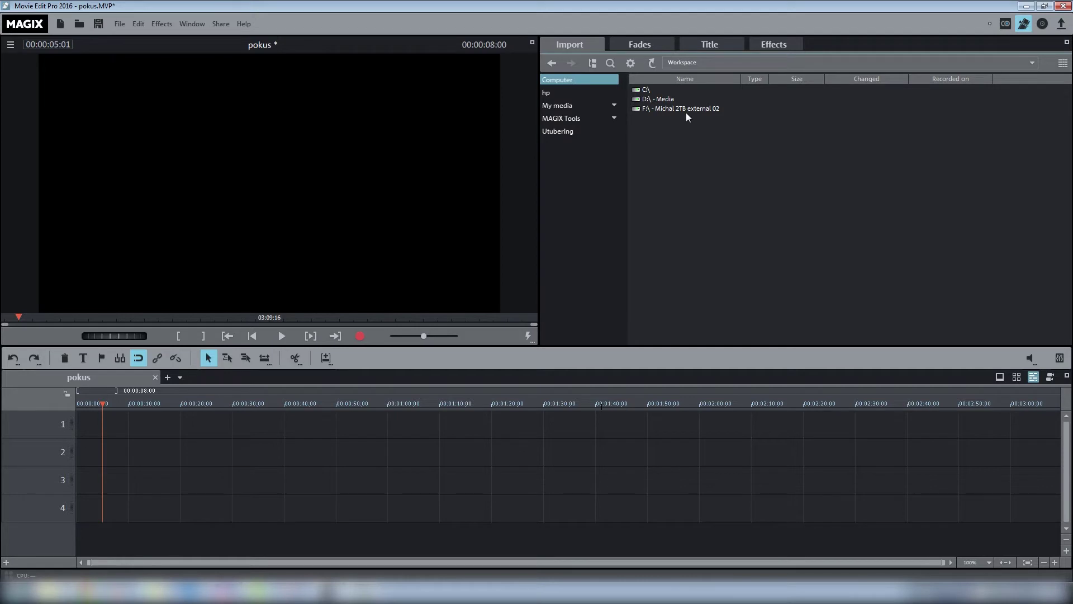
double_click(642, 110)
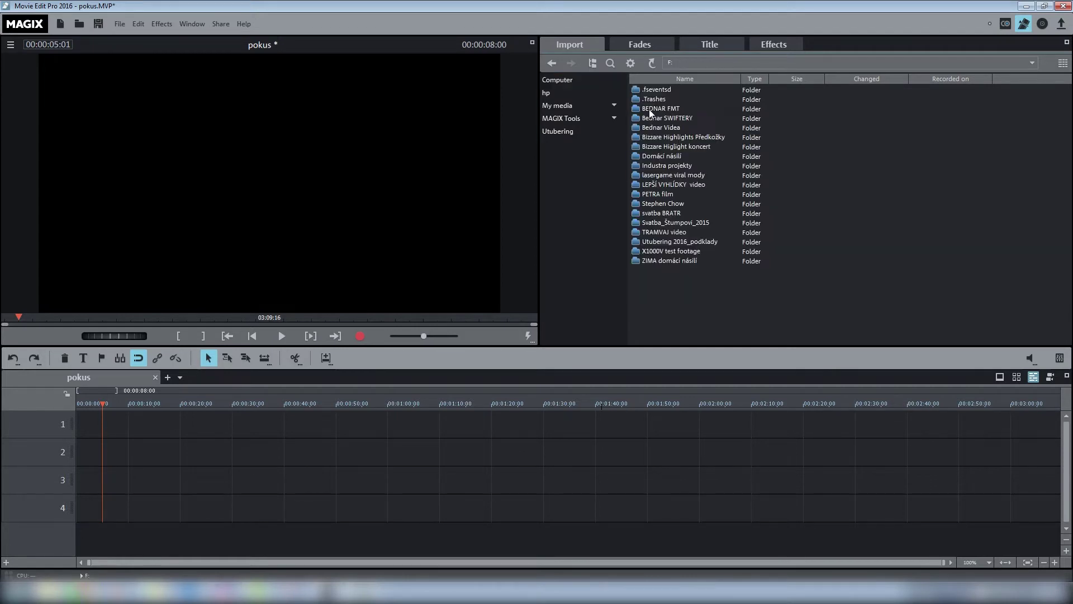
double_click(669, 243)
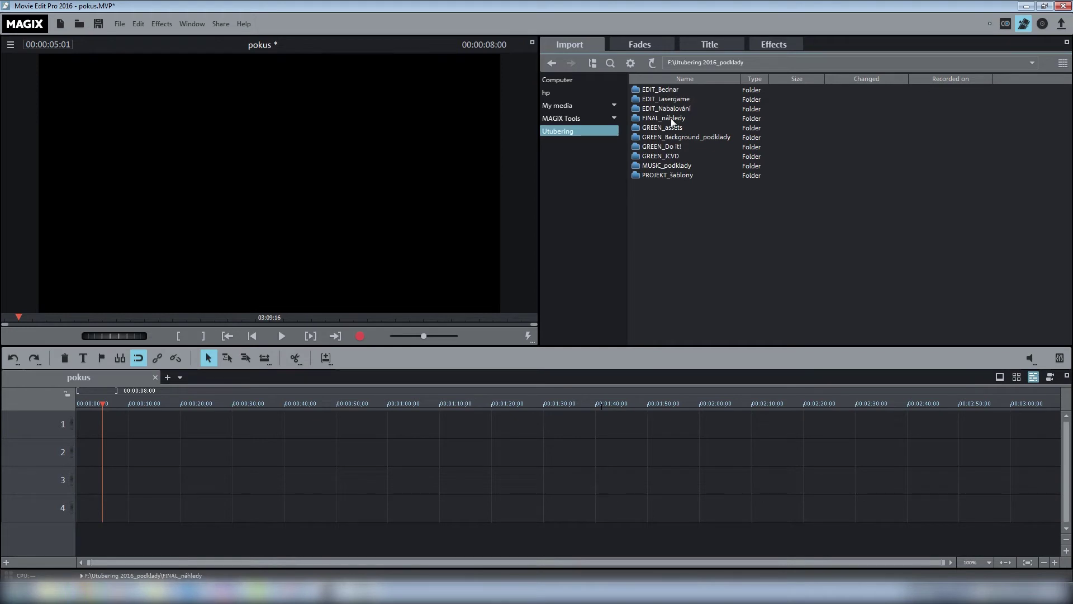
double_click(666, 92)
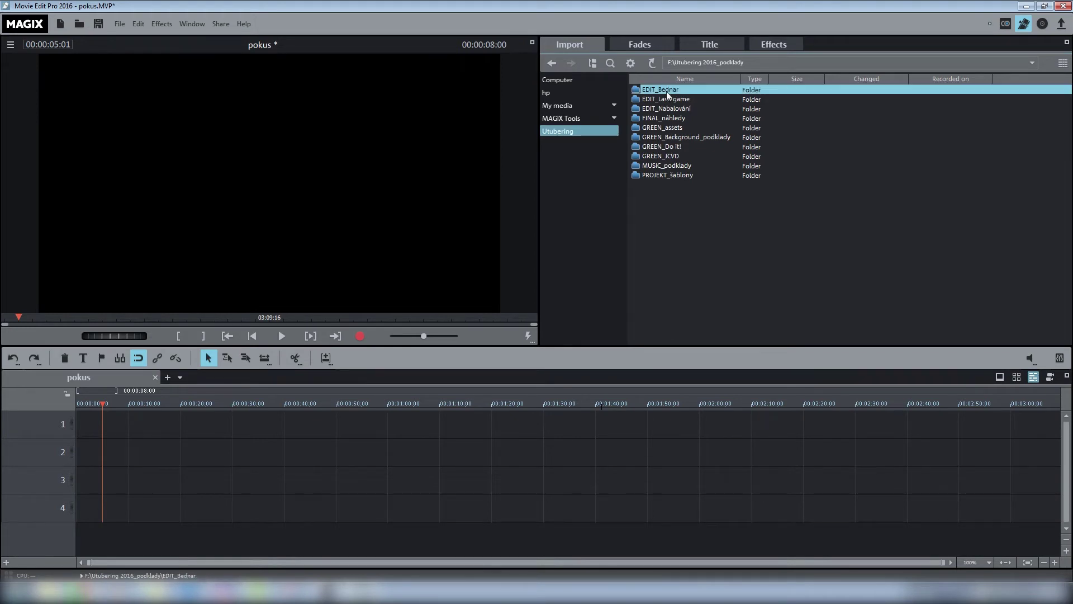
click(1063, 62)
click(1020, 95)
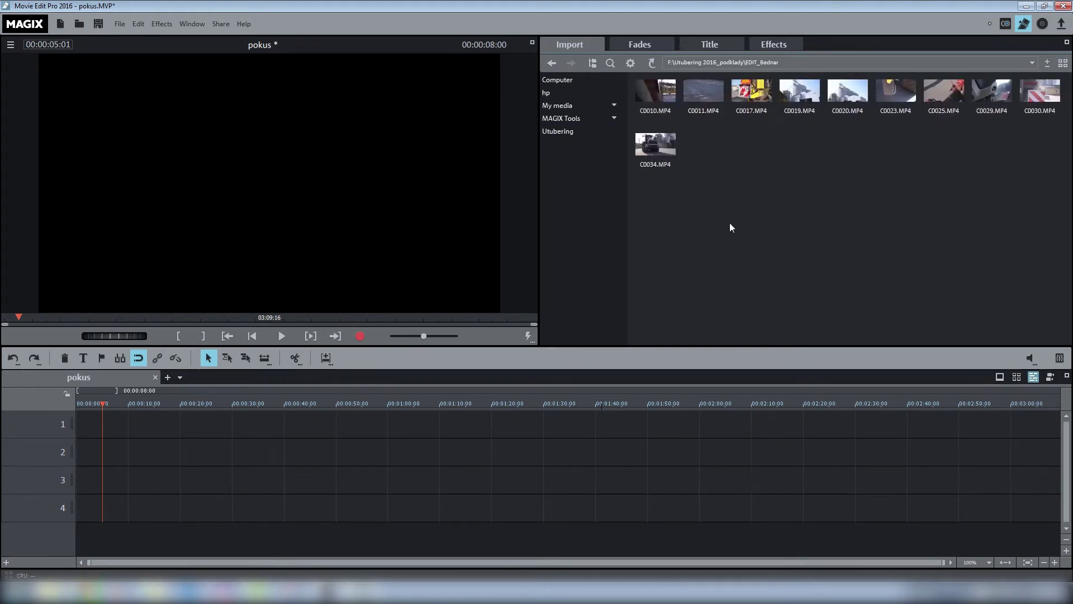
Preview clip C0010.MP4 in the video monitor and insert the full clip at the start of track 1.
key(Home)
mouse_move(655, 90)
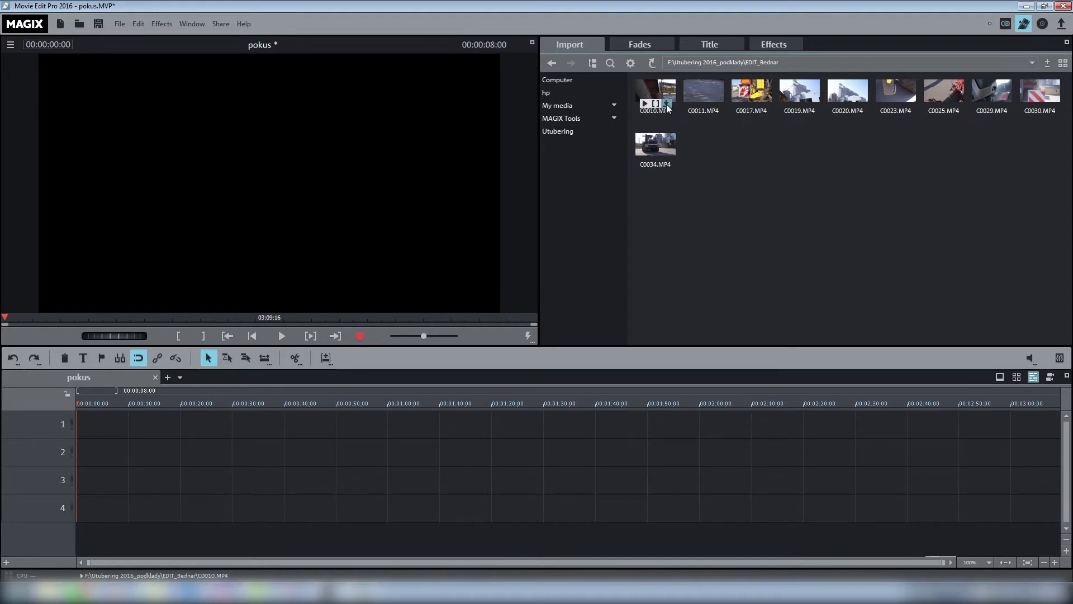
click(645, 107)
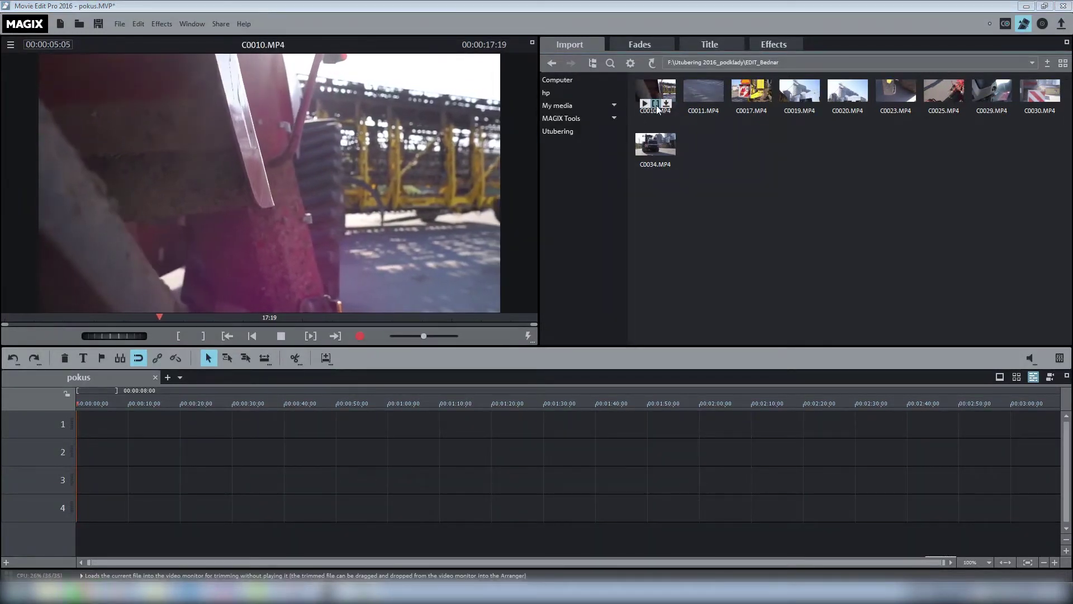
click(657, 105)
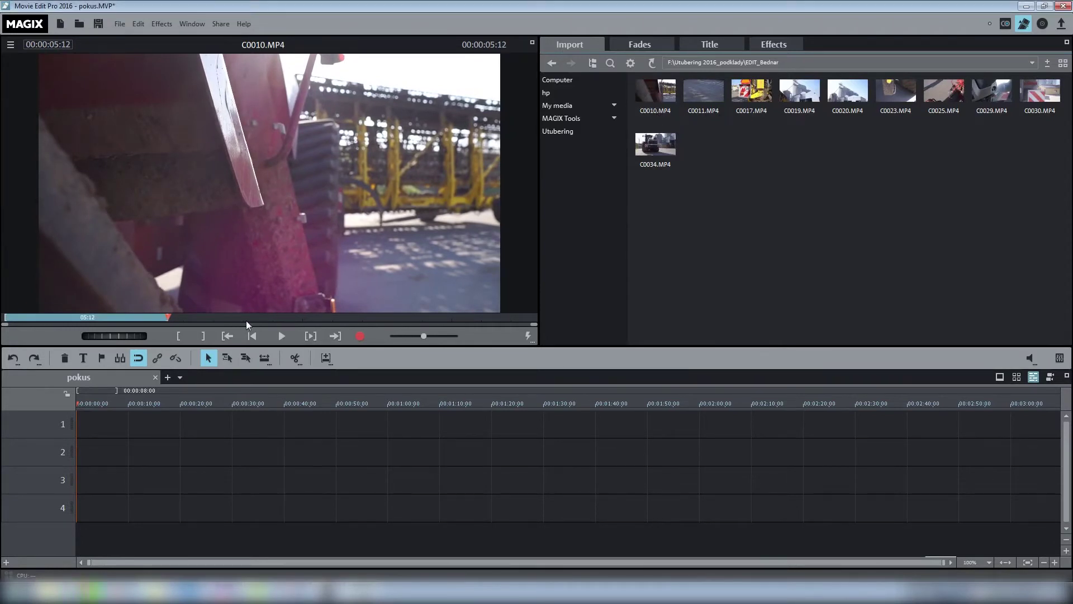
click(677, 99)
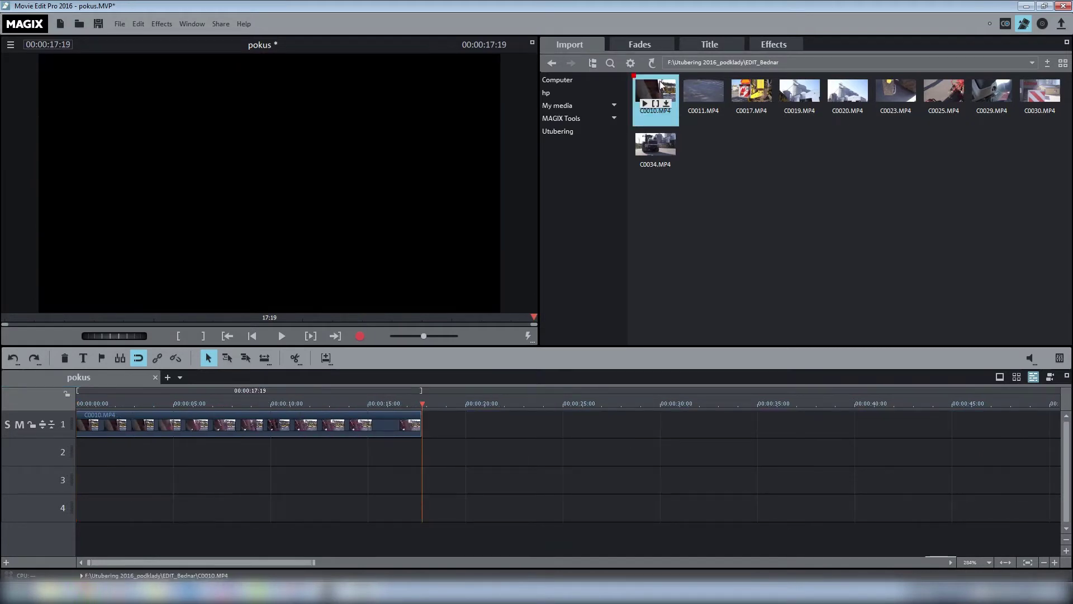
Place a second full copy of C0010.MP4 on track 1 after a gap, followed by the clip's 05:12 range.
drag(584, 308, 519, 428)
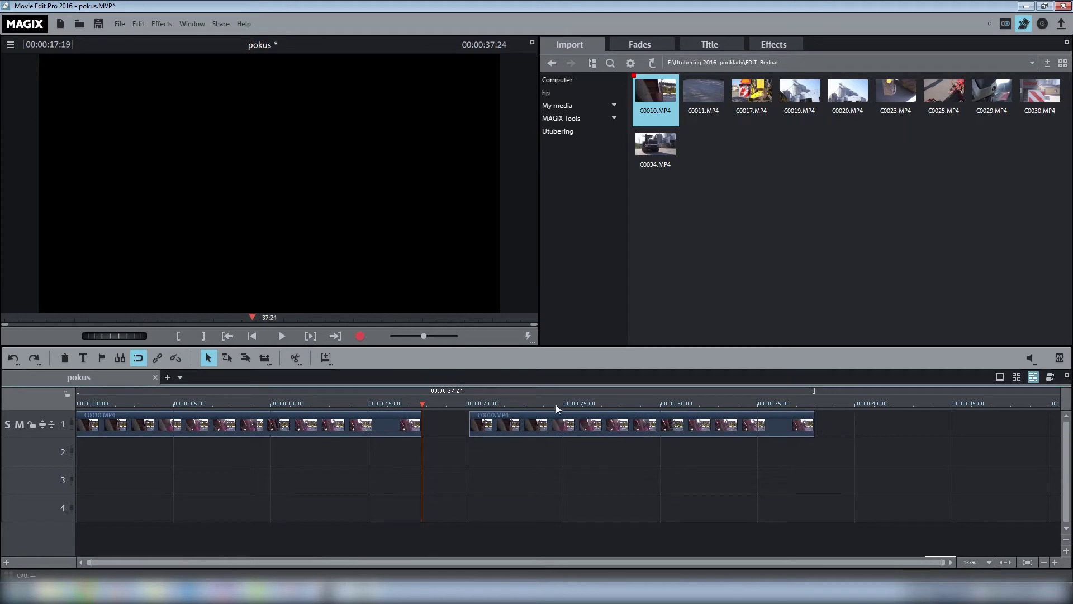
click(661, 88)
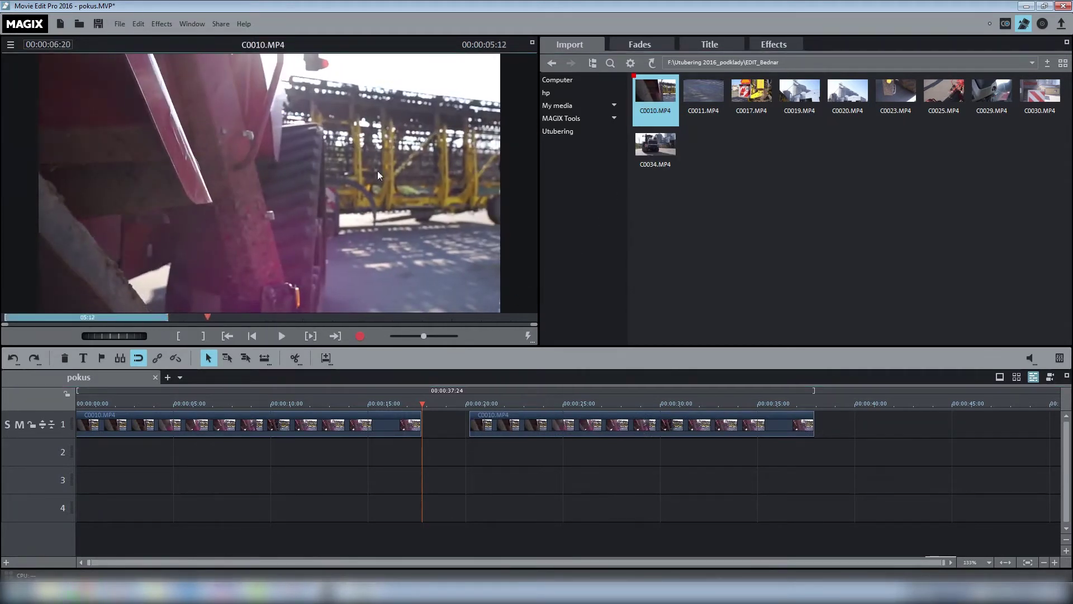
mouse_move(270, 163)
mouse_down()
mouse_move(910, 437)
mouse_move(885, 424)
mouse_up()
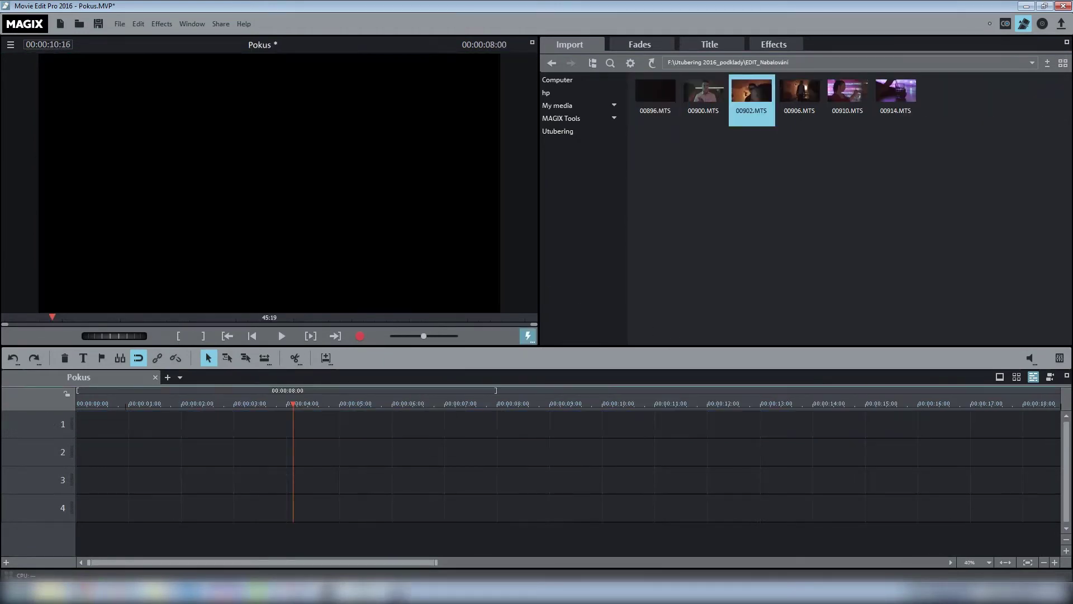
Switch to Windows Explorer and bring video 00914 from the EDIT_Nabalování folder onto the project timeline.
key(alt+Tab)
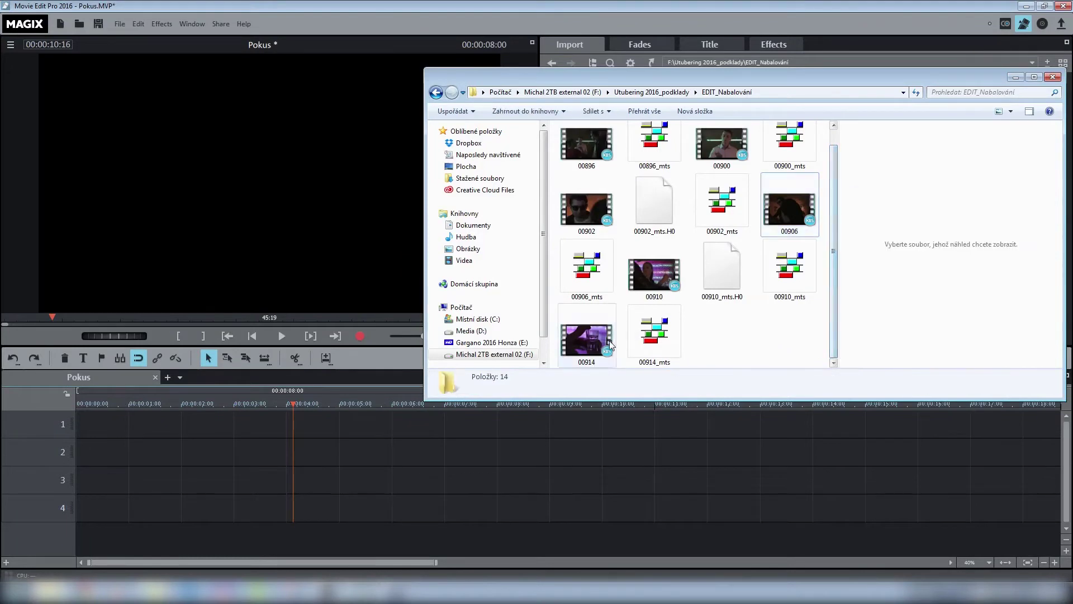
drag(610, 341, 316, 233)
drag(214, 412, 239, 424)
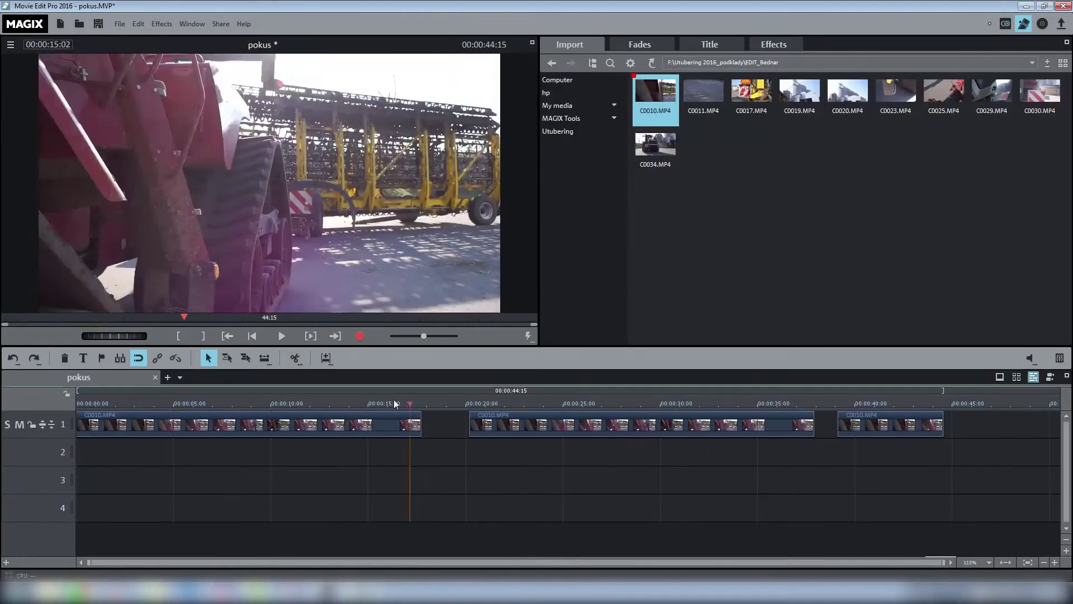
Load C0010.MP4 into the video monitor and set its in point at 00:00:04:15.
click(560, 402)
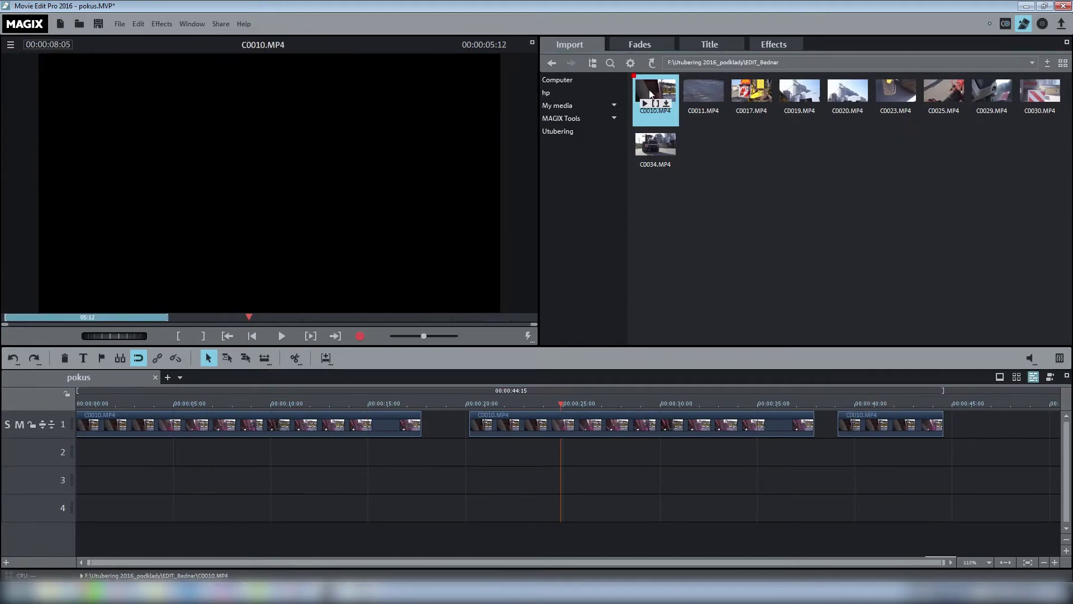
drag(649, 85, 695, 233)
click(646, 105)
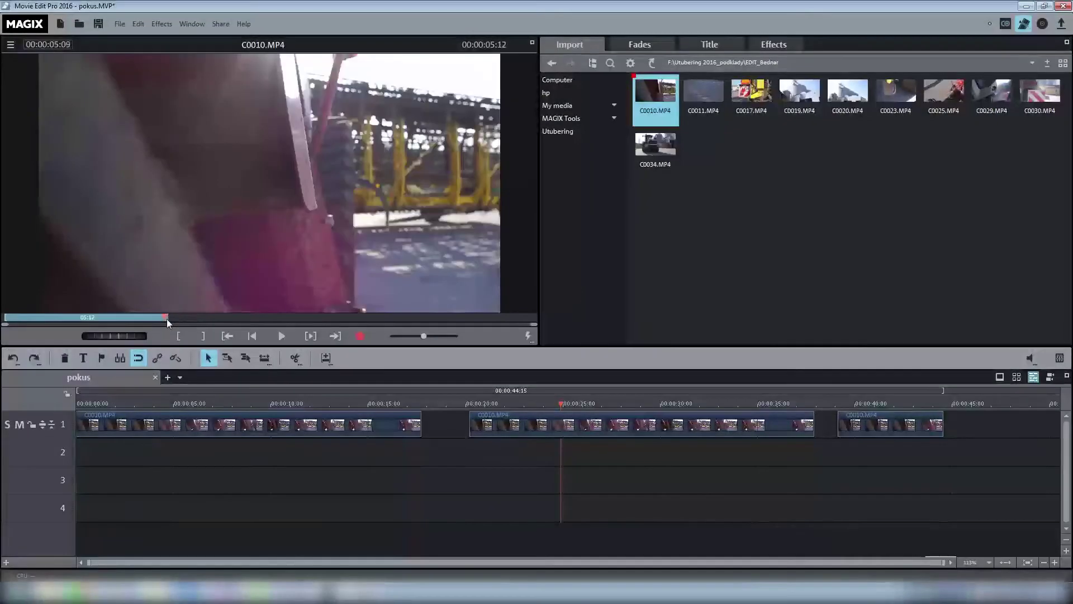
drag(167, 319, 269, 453)
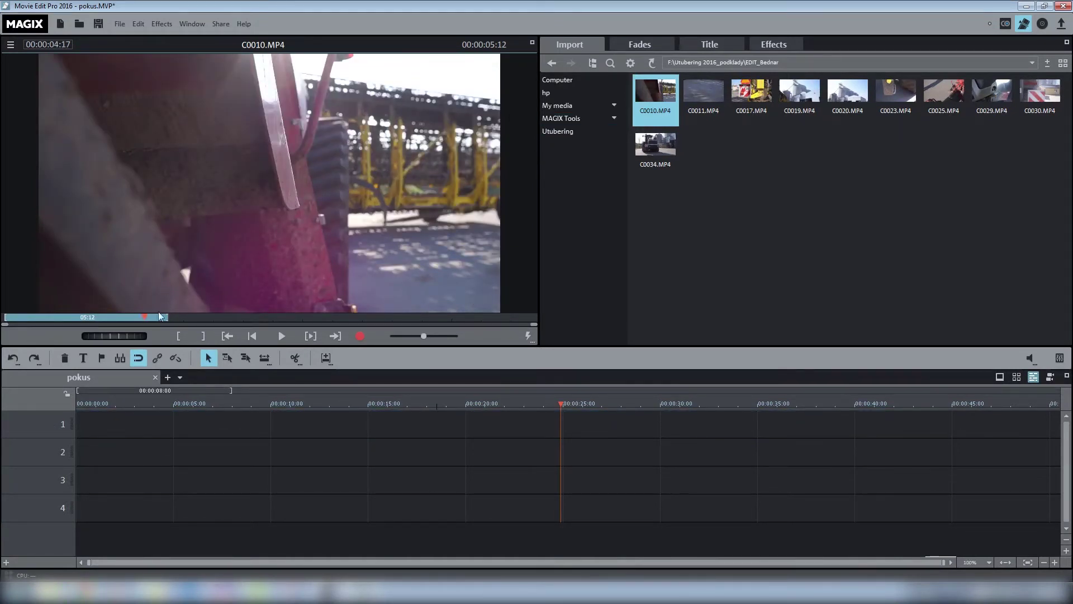
mouse_move(145, 318)
mouse_down()
mouse_move(102, 324)
mouse_move(142, 321)
mouse_up()
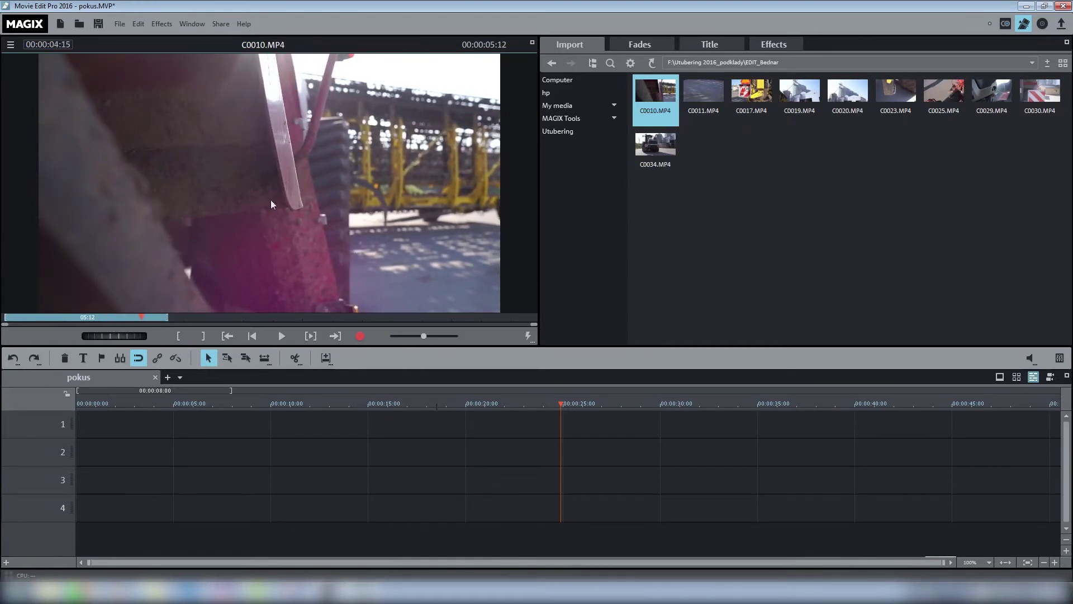
click(179, 336)
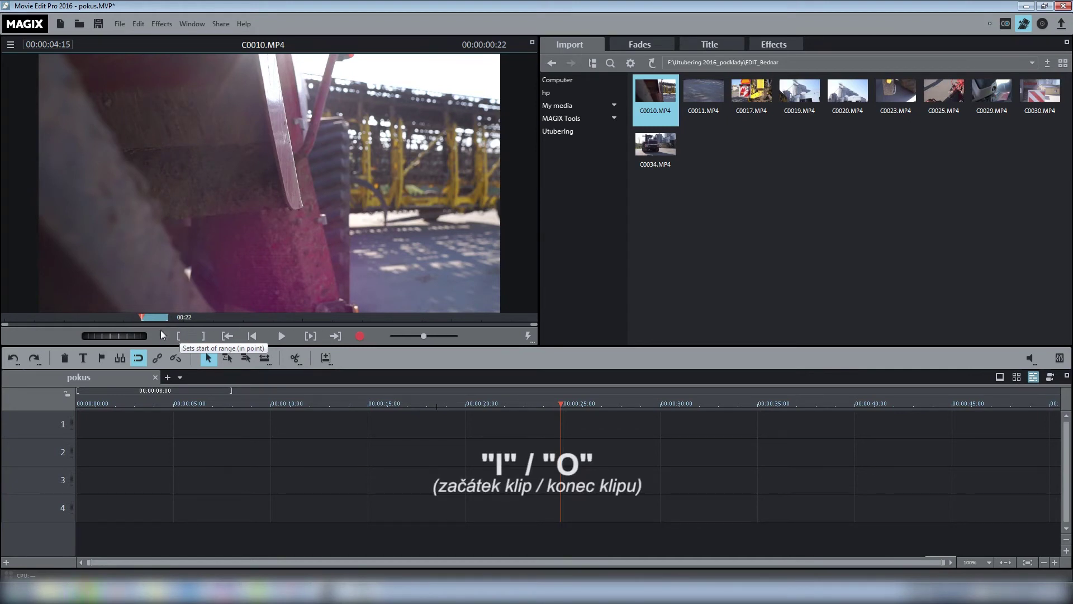
Set the out point of C0010.MP4 at 00:00:08:10 and place the marked range on track 1 at about 7 seconds.
drag(152, 318, 256, 329)
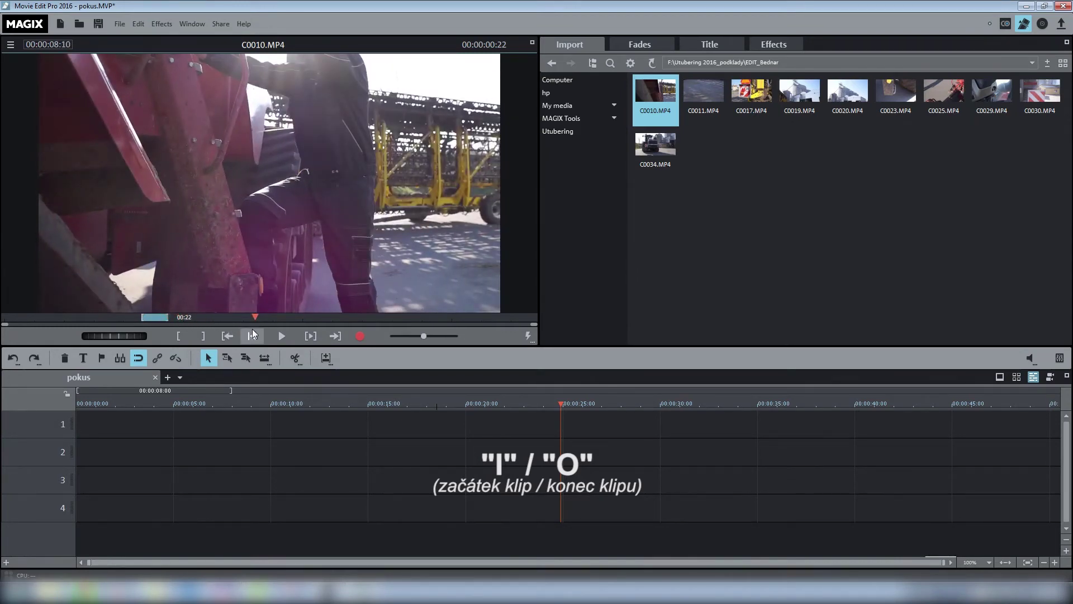
click(205, 338)
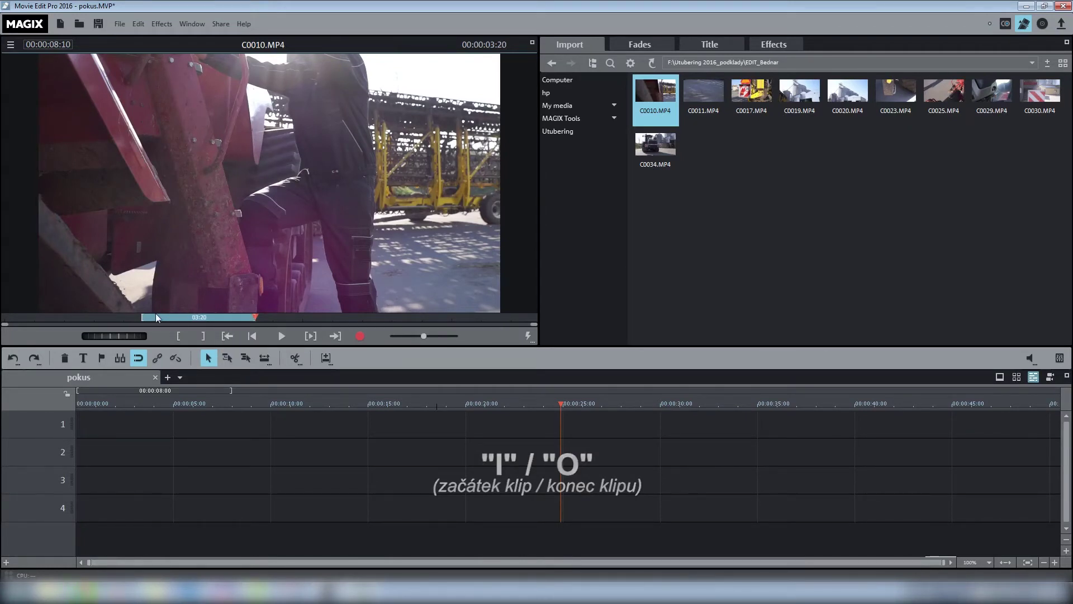
drag(203, 218, 259, 430)
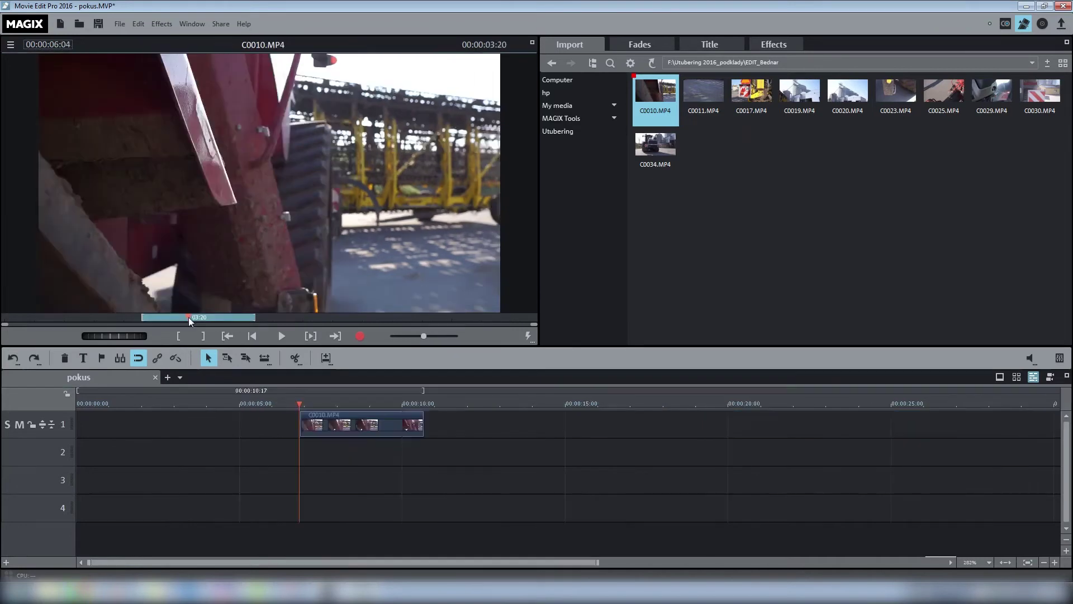
Preview C0010.MP4 in the video monitor from 00:00:05:12, starting and stopping playback in both forward and reverse directions.
mouse_move(189, 317)
mouse_down()
mouse_move(143, 317)
mouse_move(229, 317)
mouse_move(169, 319)
mouse_up()
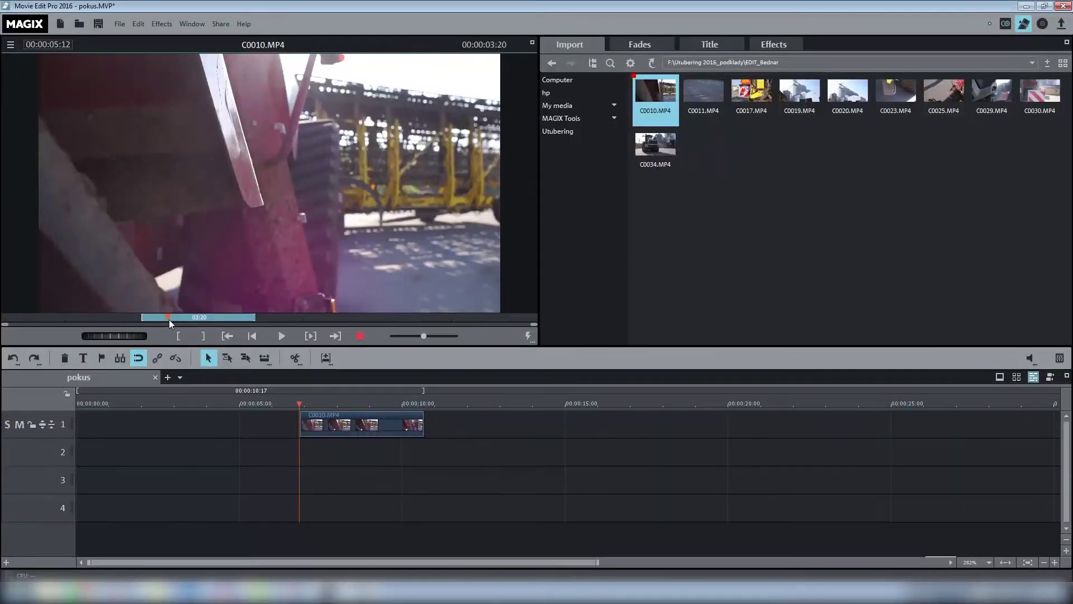
key(space)
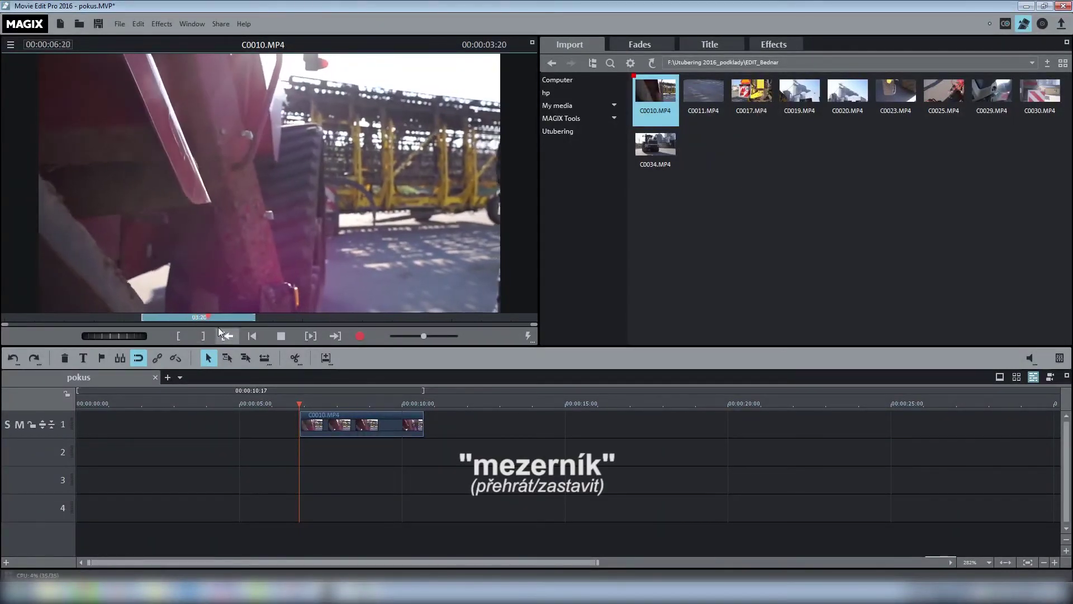
key(space)
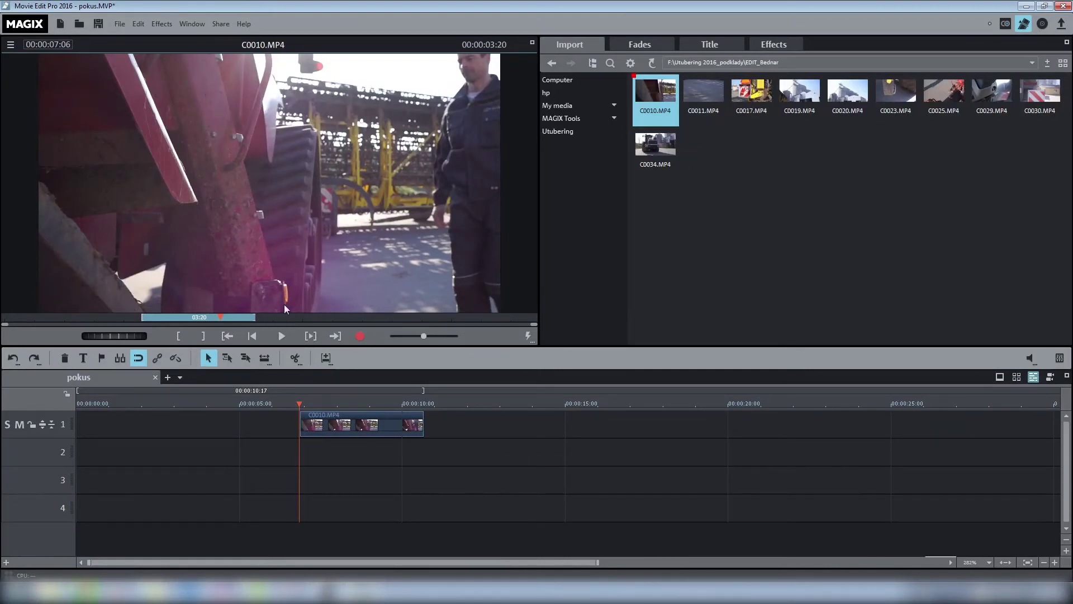
key(j)
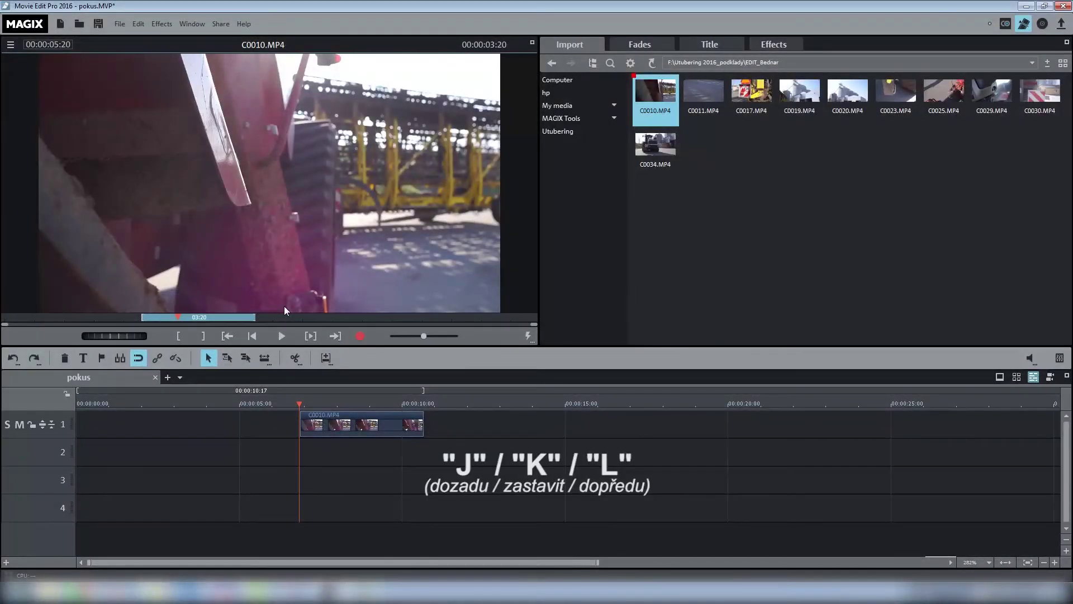
key(l)
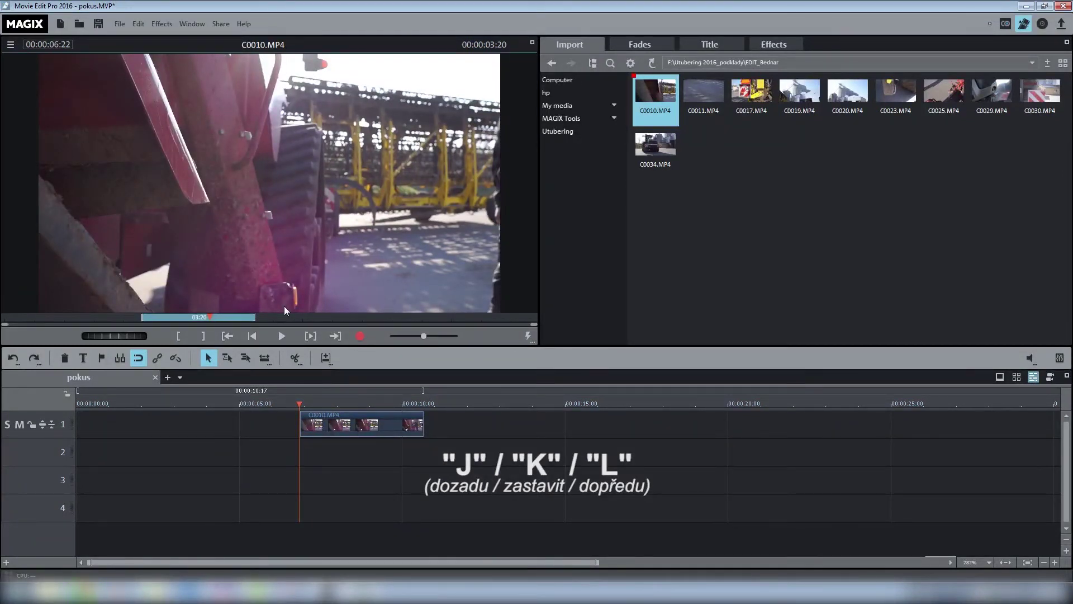
key(l)
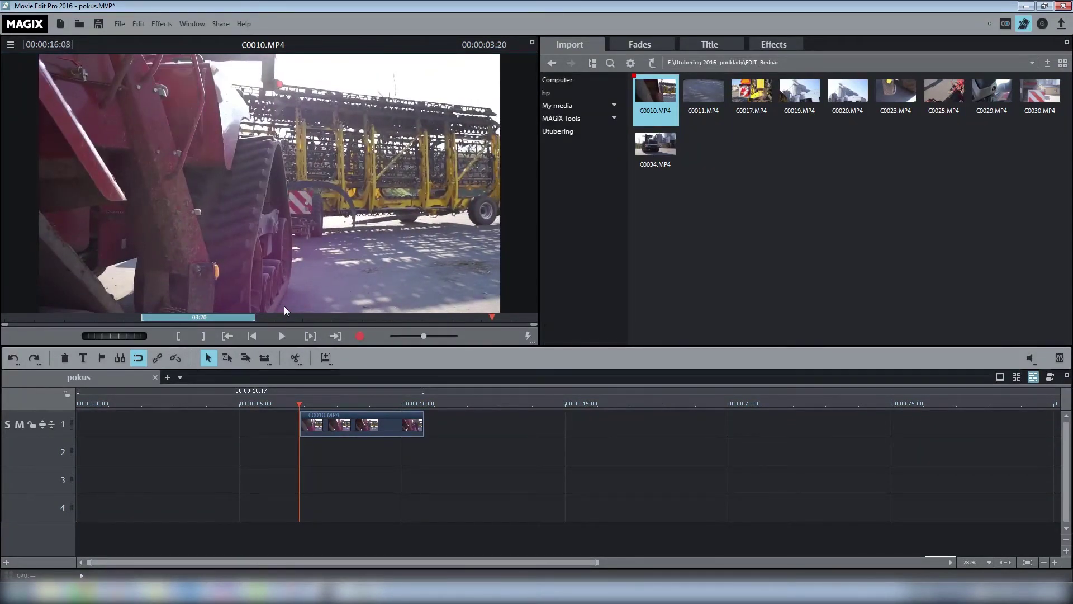
key(space)
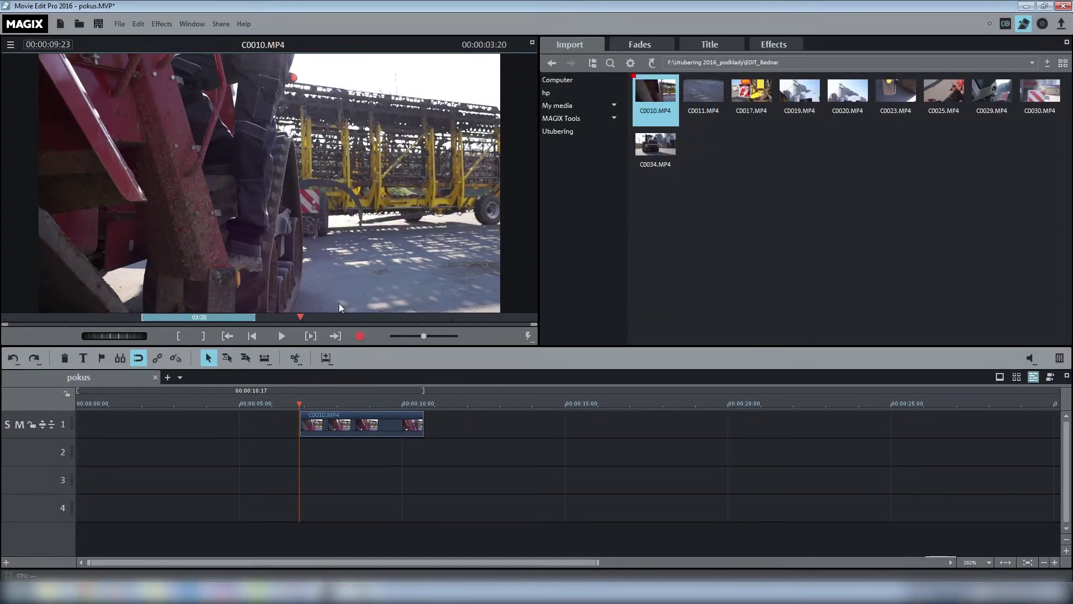
Advance C0010.MP4 frame by frame in the video monitor to 00:00:10:17 and set the out point there.
key(Right)
key(Right)
key(Right)
key(Right)
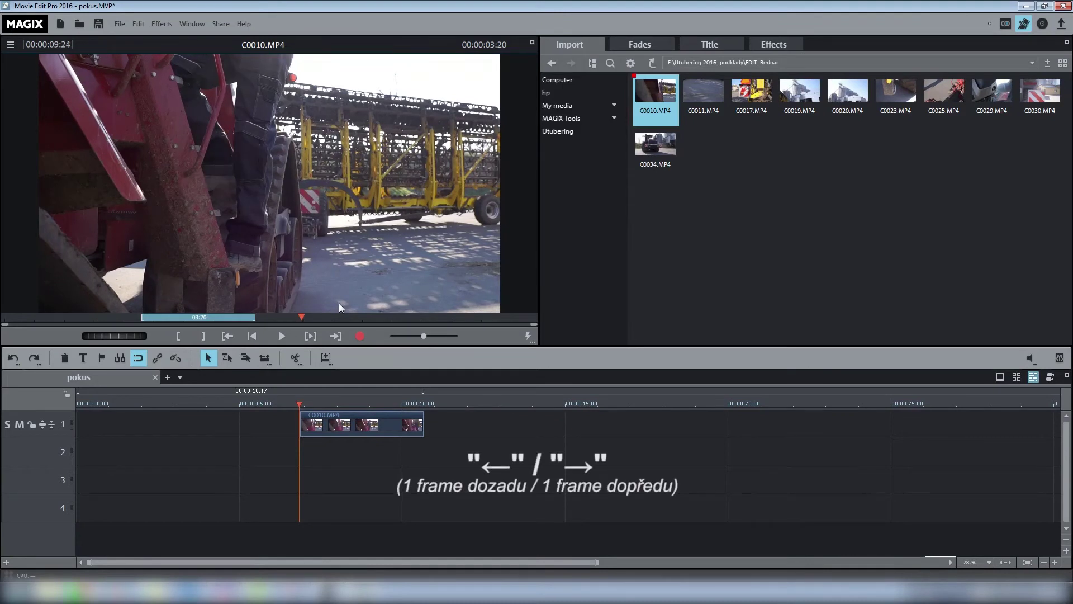
key(Right)
key(Right)
key(Right)
key(Right)
key(Right)
key(Right)
key(Right)
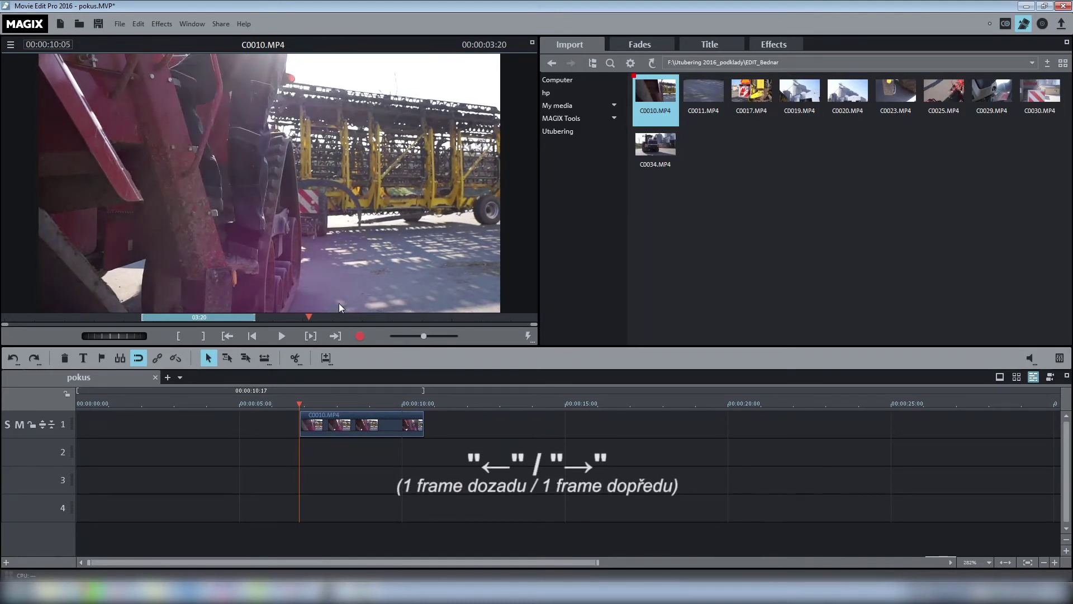
key(Right)
key(Right)
key(Right)
key(Right)
key(Right)
key(Right)
key(Right)
key(Right)
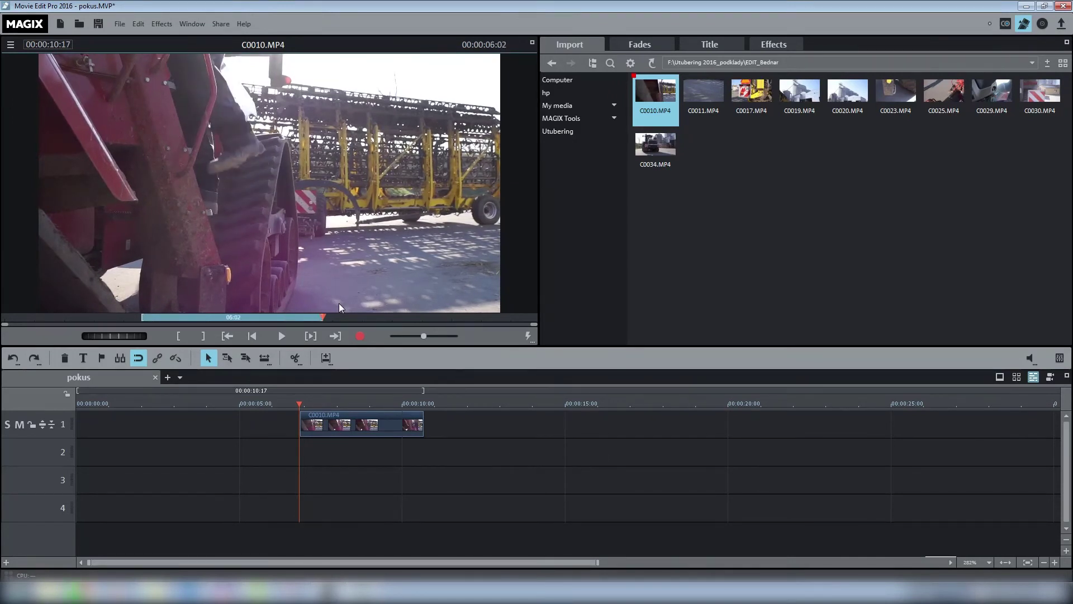
Step C0010.MP4 back frame by frame to 00:00:10:01 and set the in point there.
key(Left)
key(Left)
key(Left)
key(Left)
key(Left)
key(Left)
key(Left)
key(Left)
key(Left)
key(Left)
key(Left)
key(Left)
key(Left)
key(Left)
key(Left)
key(Left)
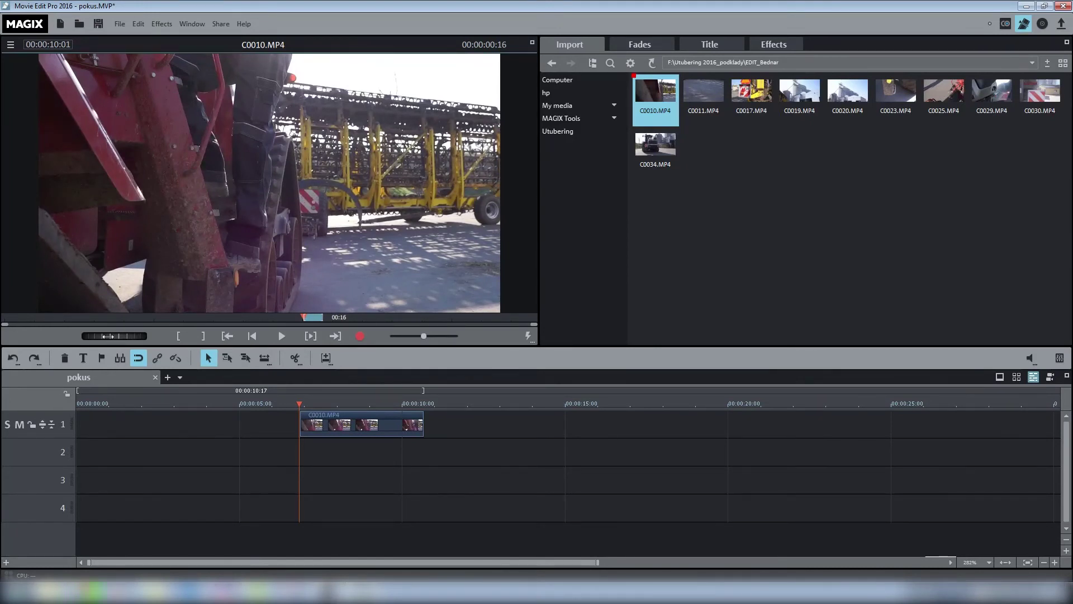
Shift the preview position with the jog wheel, and switch the video monitor's Visible jog/shuttle option off and back on.
mouse_move(108, 336)
mouse_down()
mouse_move(253, 337)
mouse_move(101, 334)
mouse_move(117, 336)
mouse_up()
click(10, 45)
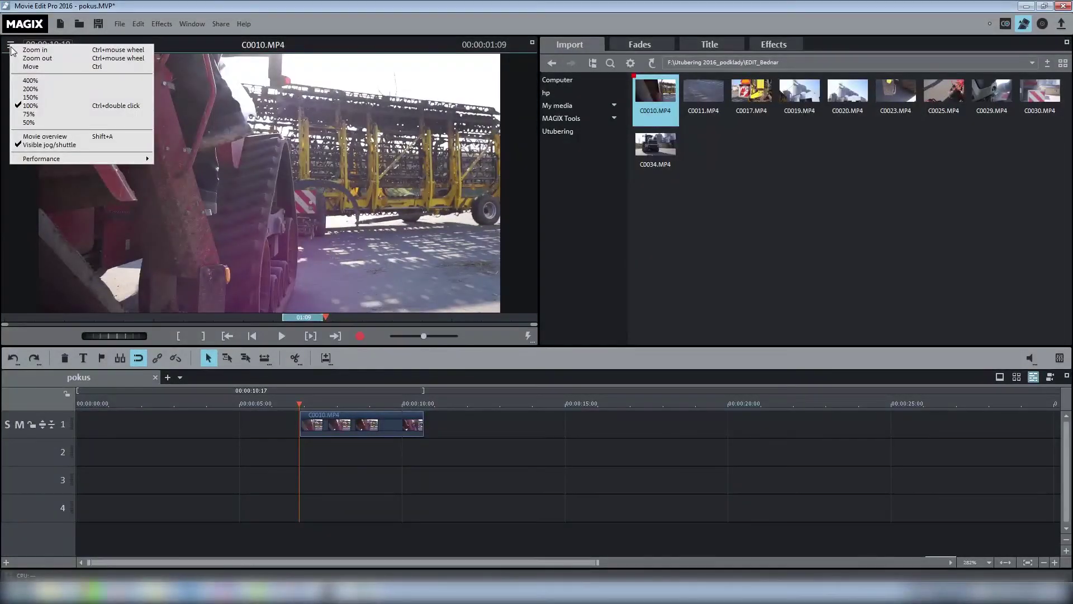
click(39, 146)
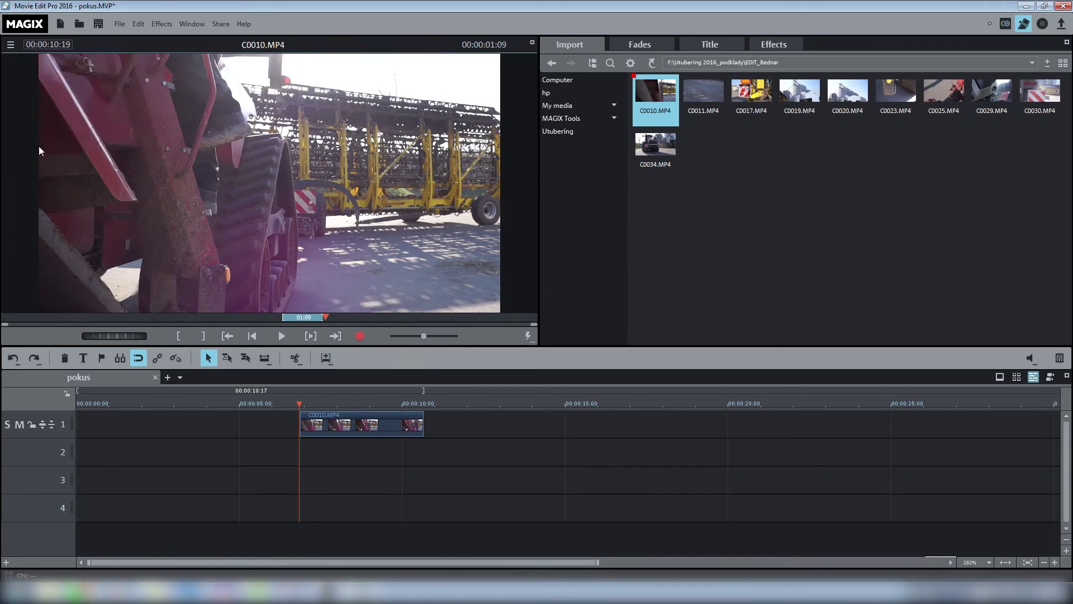
click(10, 45)
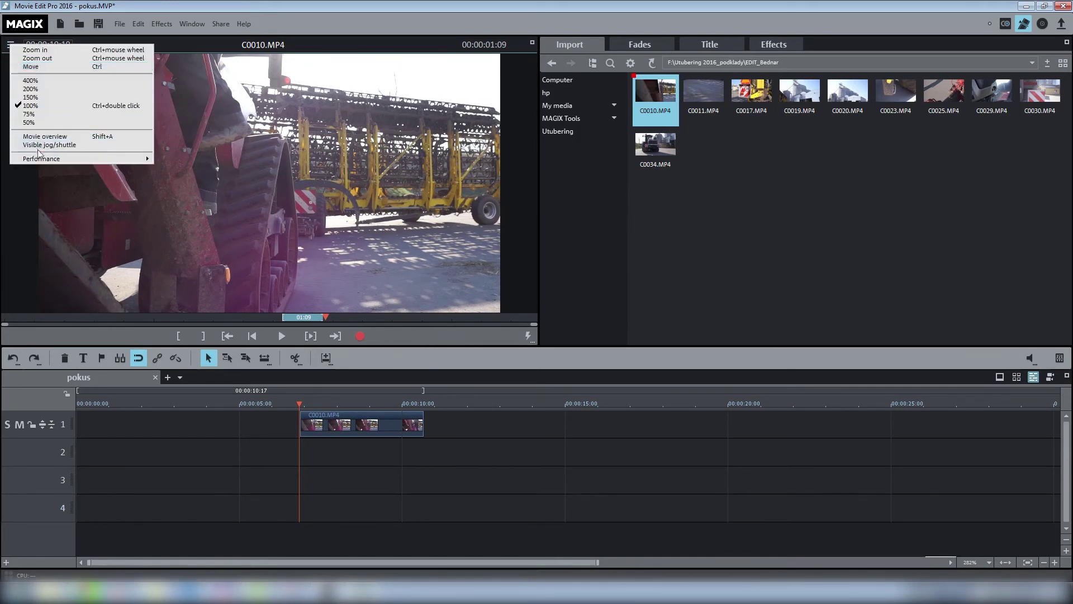
click(40, 146)
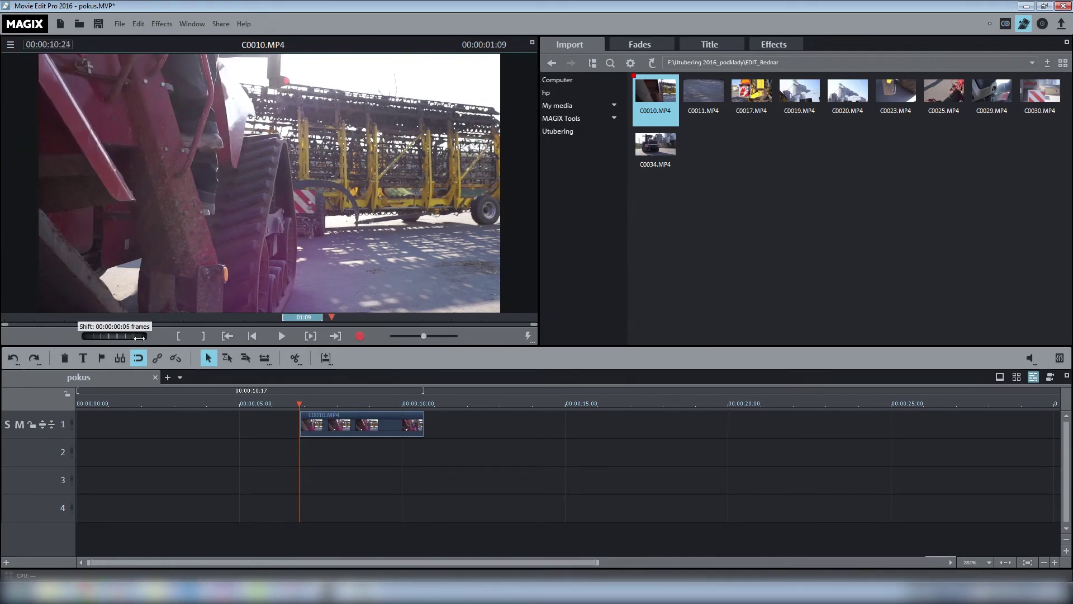
Load C0017.MP4 into the video monitor, preview it and set its in point about 5 seconds into the clip.
click(752, 94)
mouse_move(758, 80)
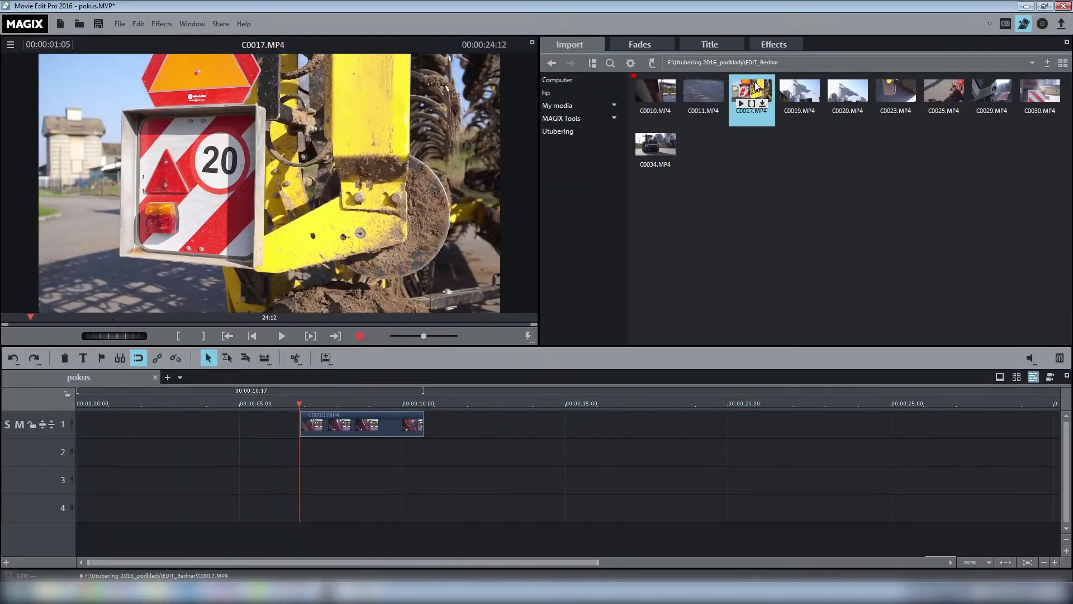
click(282, 336)
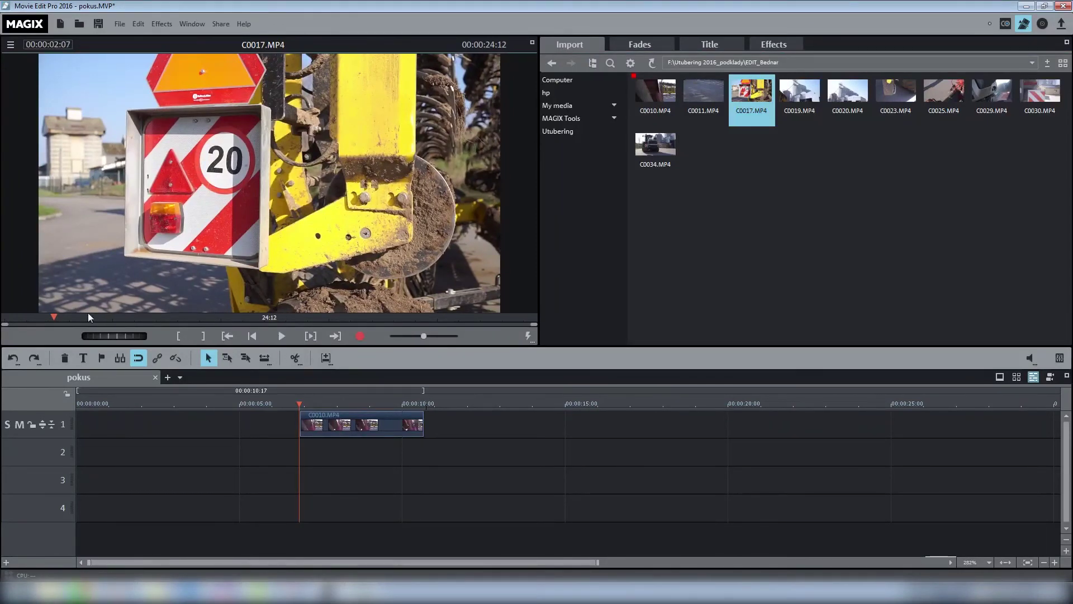
mouse_move(56, 317)
mouse_down()
mouse_move(184, 334)
mouse_move(157, 337)
mouse_move(115, 329)
mouse_move(216, 319)
mouse_up()
click(175, 337)
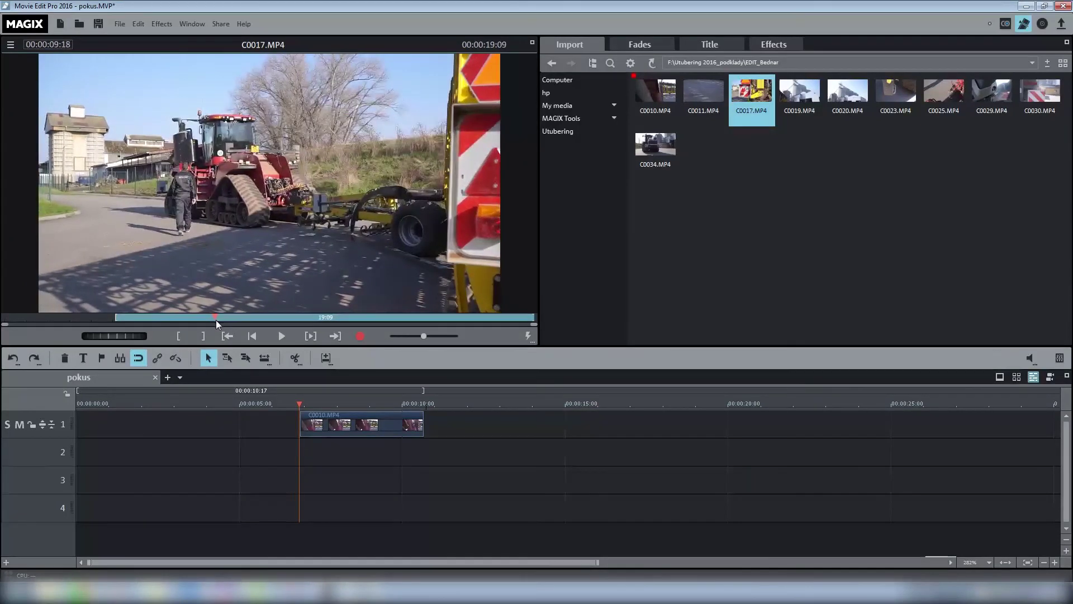
Set the out point of C0017.MP4 at 00:00:09:20 and place the 04:17 range on track 1 after the C0010.MP4 clip.
click(203, 336)
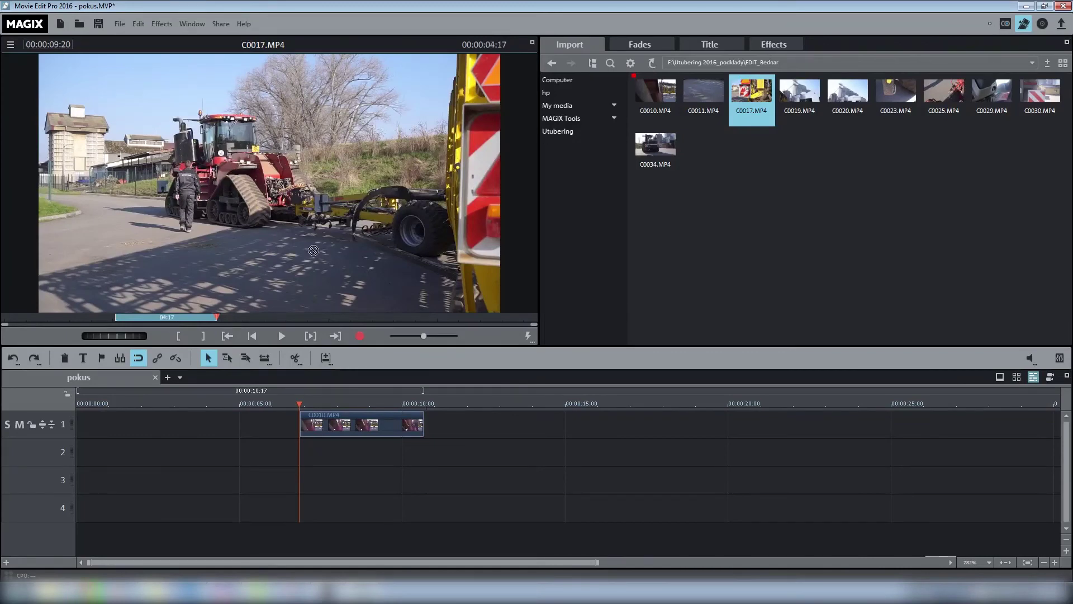
drag(313, 250, 488, 424)
drag(461, 401, 587, 412)
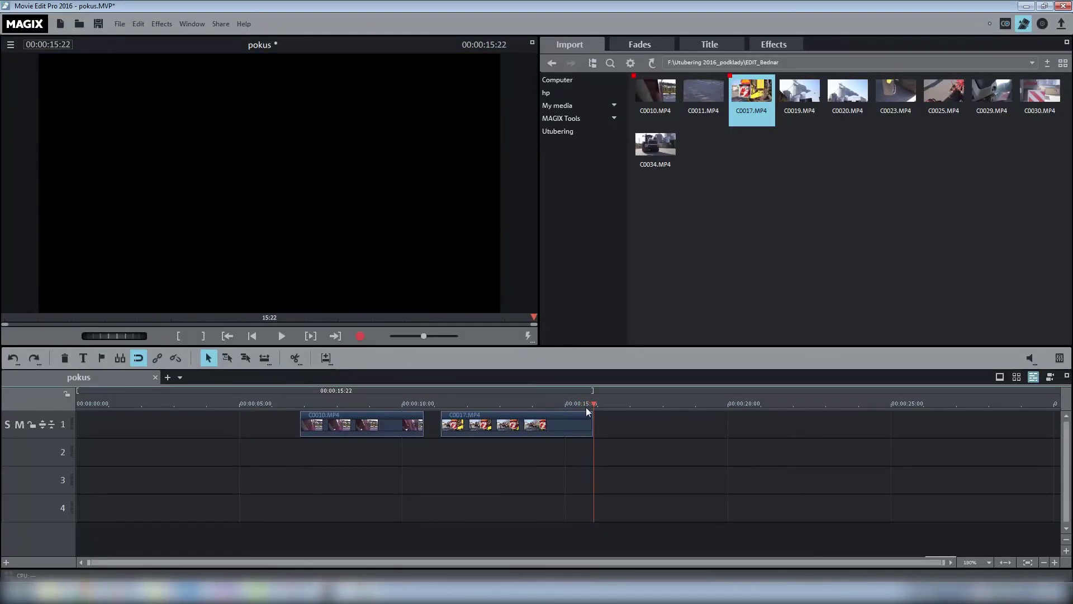
Load C0020.MP4 into the video monitor, scrub through it and set its in point at 00:00:12:16.
click(848, 92)
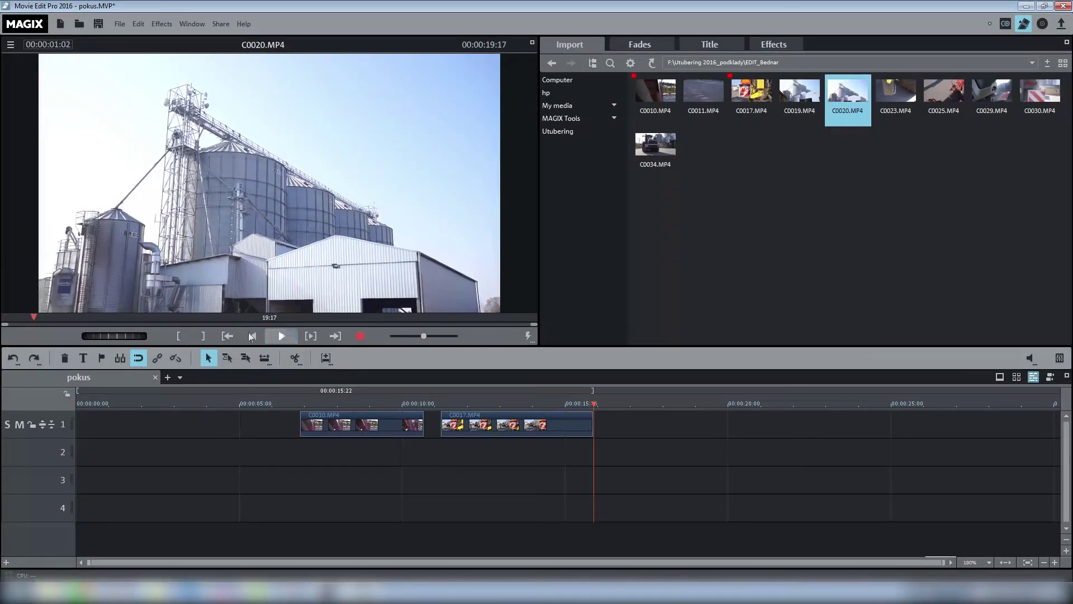
drag(37, 316, 404, 331)
click(344, 317)
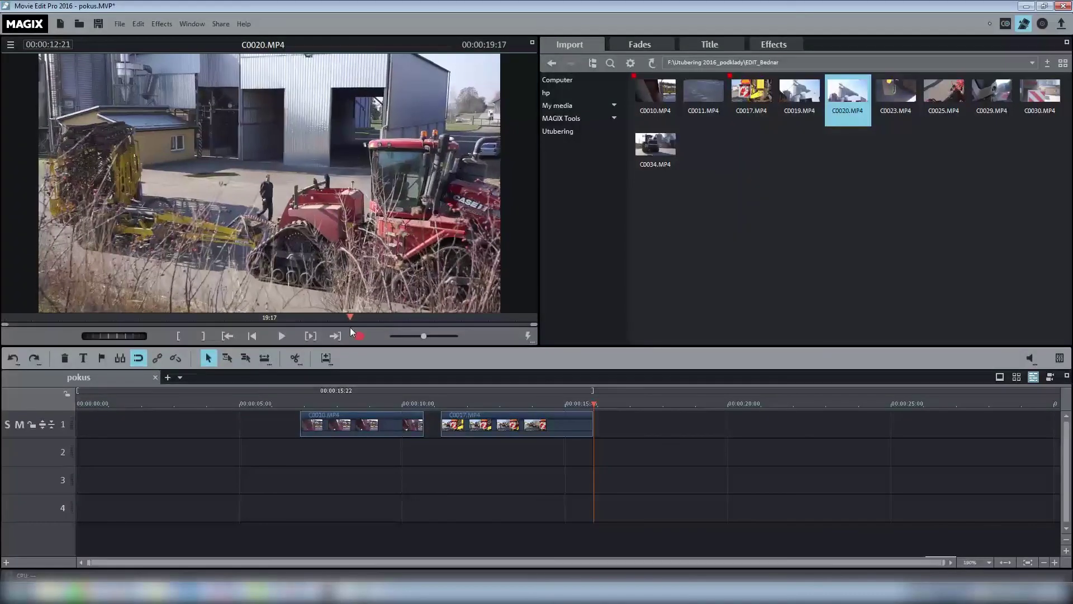
key(i)
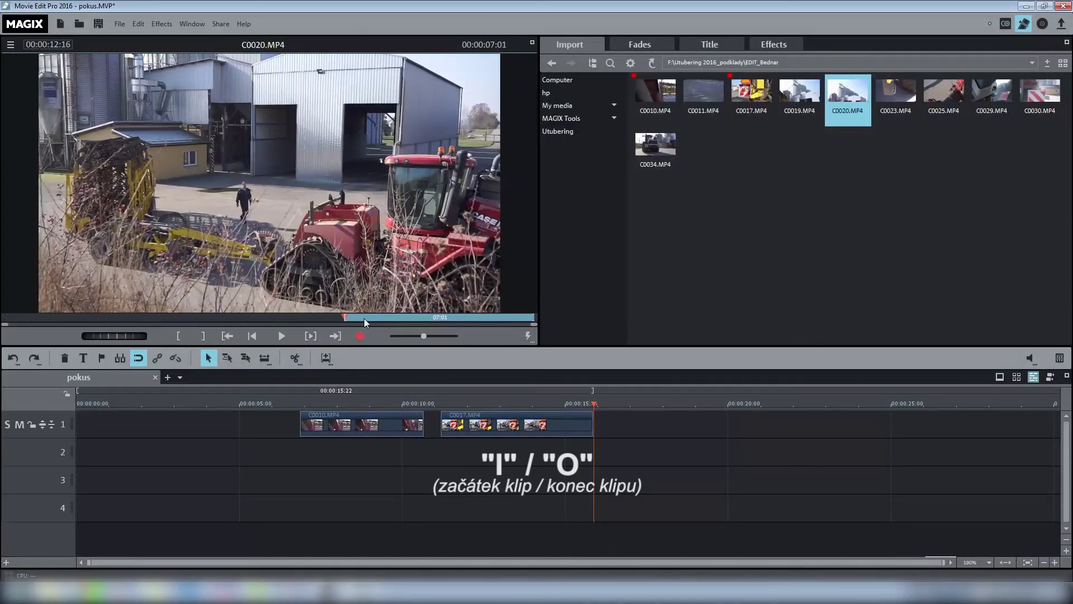
Set the out point of C0020.MP4 at 00:00:15:16 and attach the range directly after the C0017.MP4 clip on track 1.
drag(364, 317, 427, 320)
key(o)
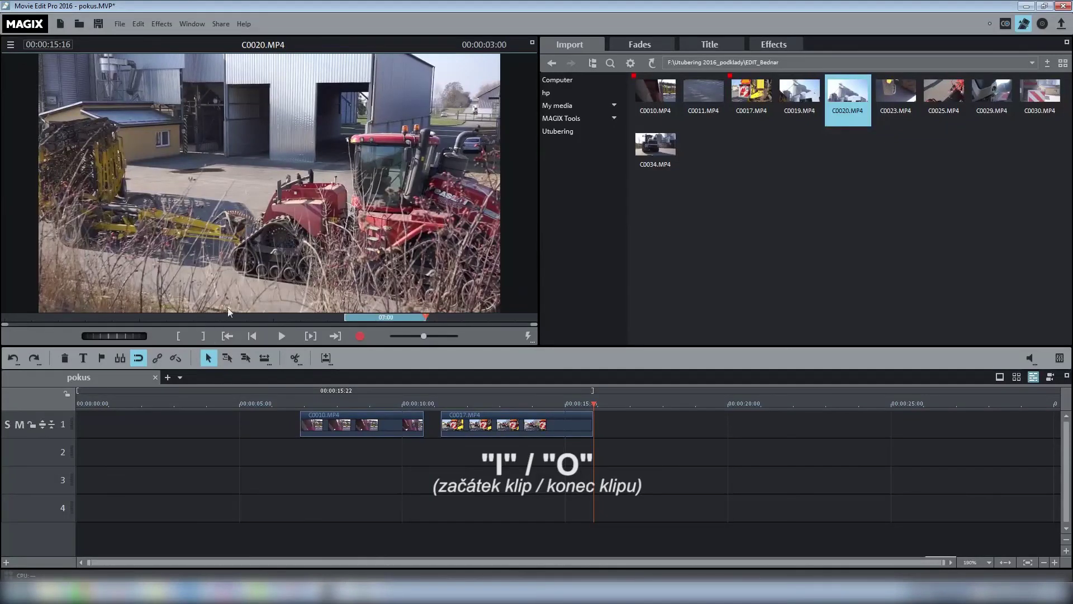
drag(227, 307, 642, 424)
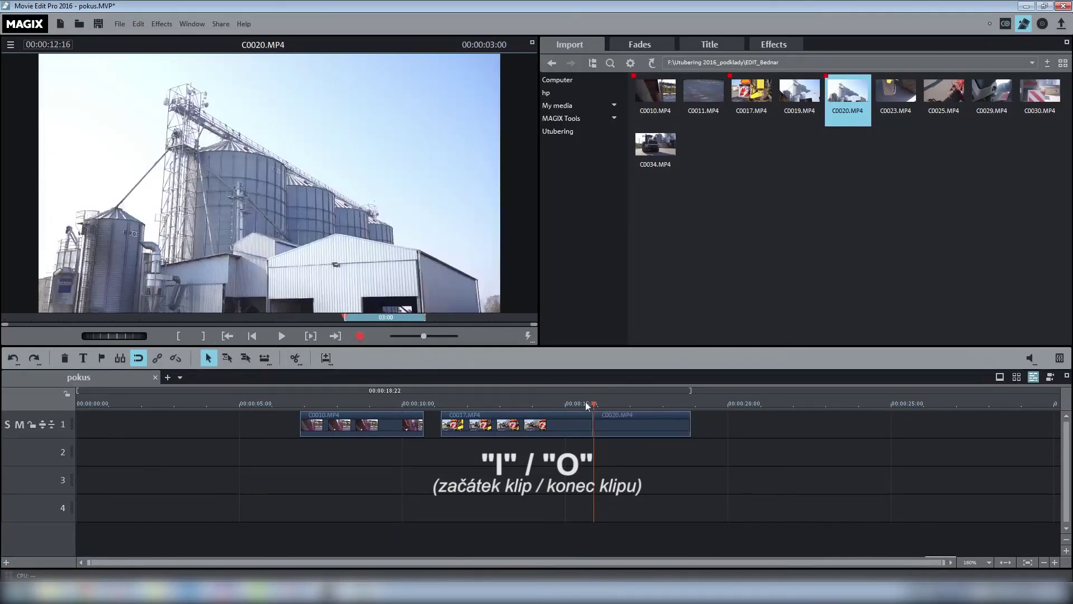
Play the assembled timeline from within the C0017.MP4 clip and review the frame at 00:00:14:19.
click(485, 404)
key(space)
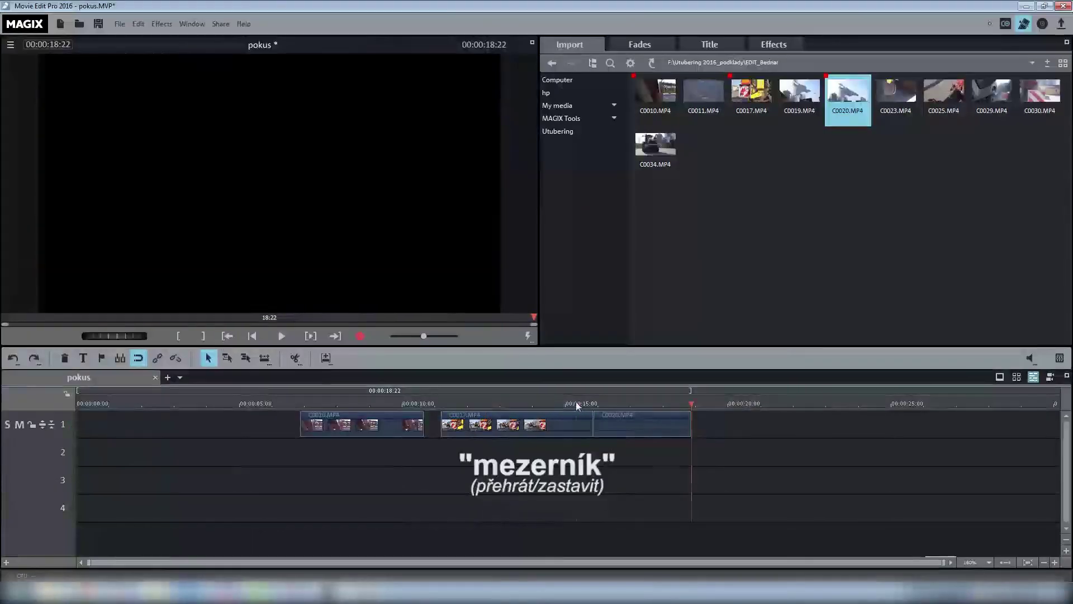
click(555, 403)
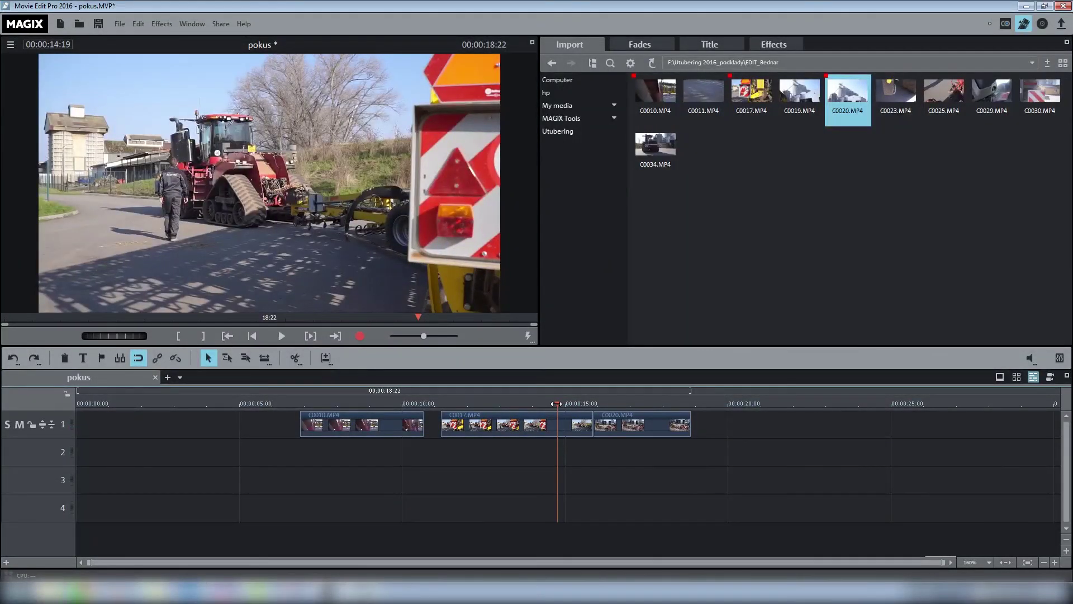